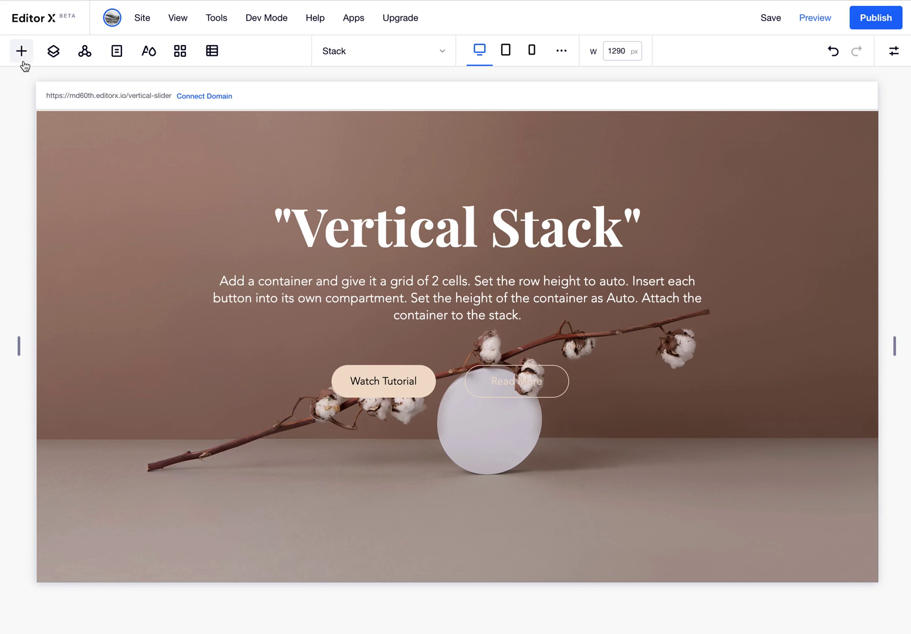
# Add a container to the section's empty lower-left area, beside the Watch Tutorial button
pyautogui.click(22, 63)
pyautogui.click(24, 62)
pyautogui.click(23, 61)
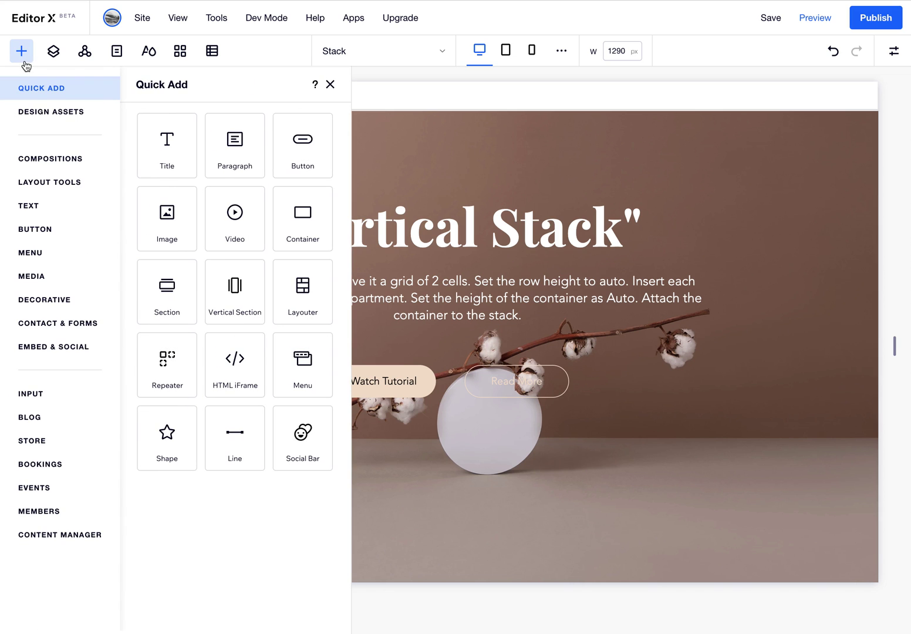
pyautogui.moveTo(305, 211); pyautogui.dragTo(102, 366)
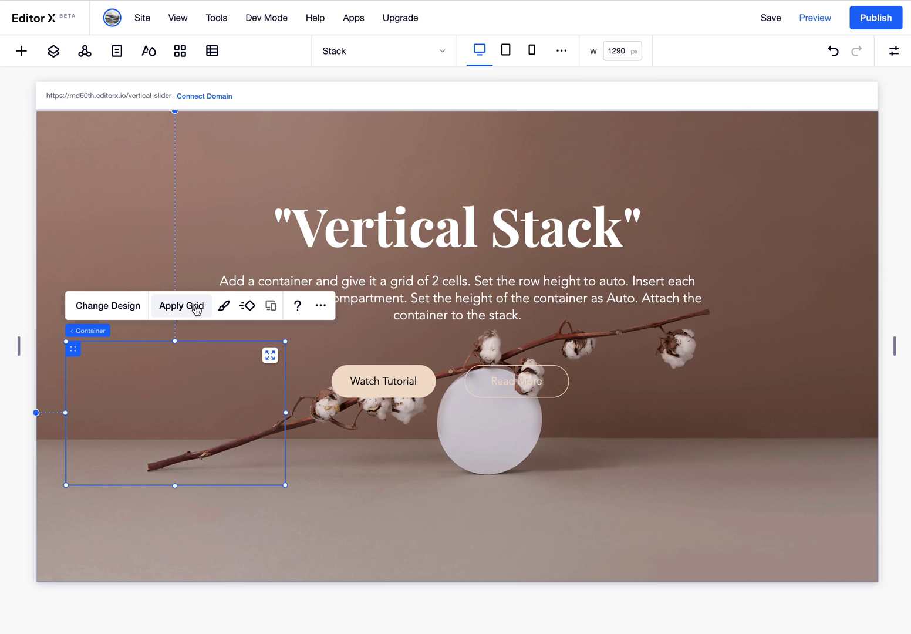
# Fill the new container's background with the dark site color #181818
pyautogui.click(224, 305)
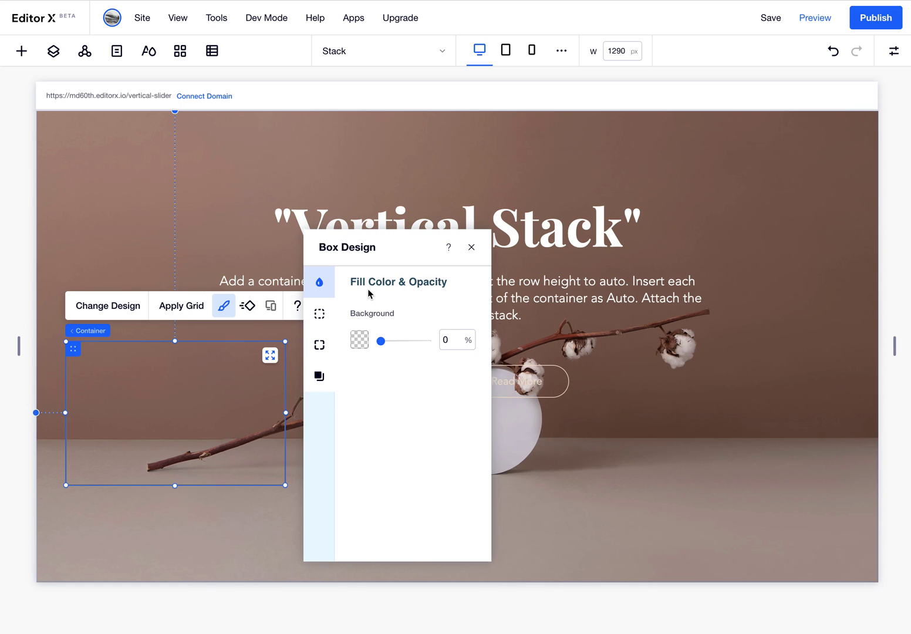
pyautogui.click(359, 339)
pyautogui.click(363, 468)
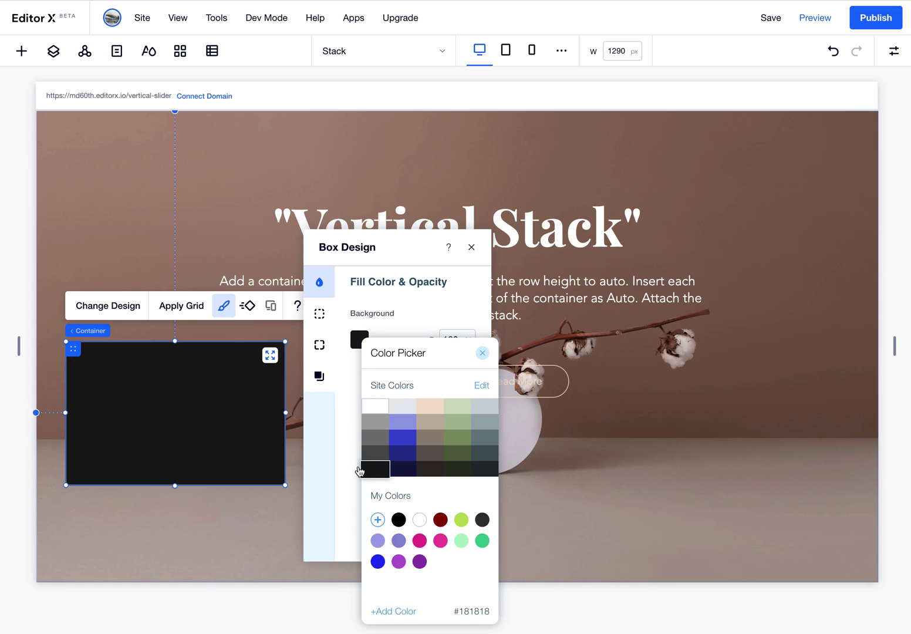
# Apply a 2x1 grid to the dark container
pyautogui.click(189, 316)
pyautogui.click(187, 315)
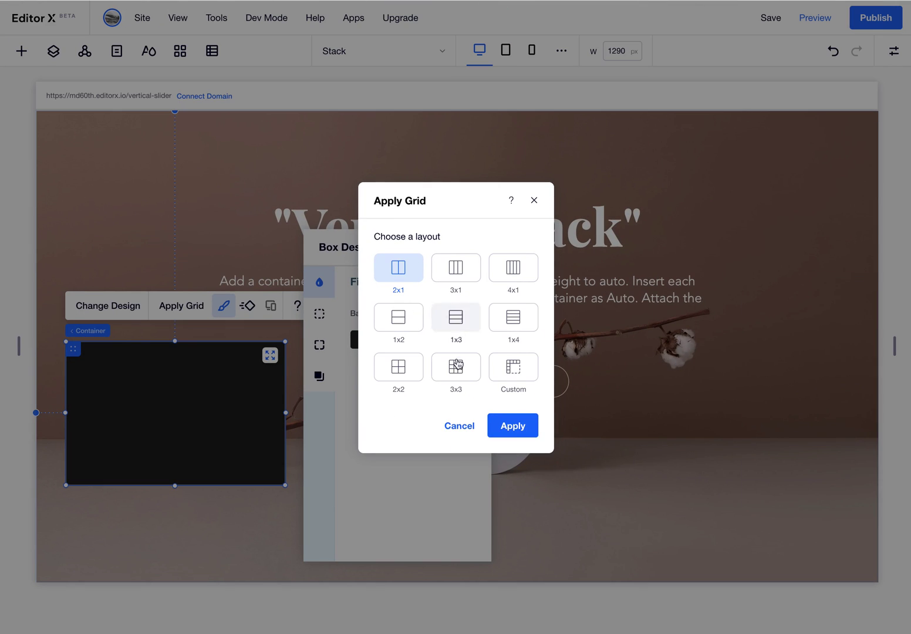
pyautogui.click(508, 427)
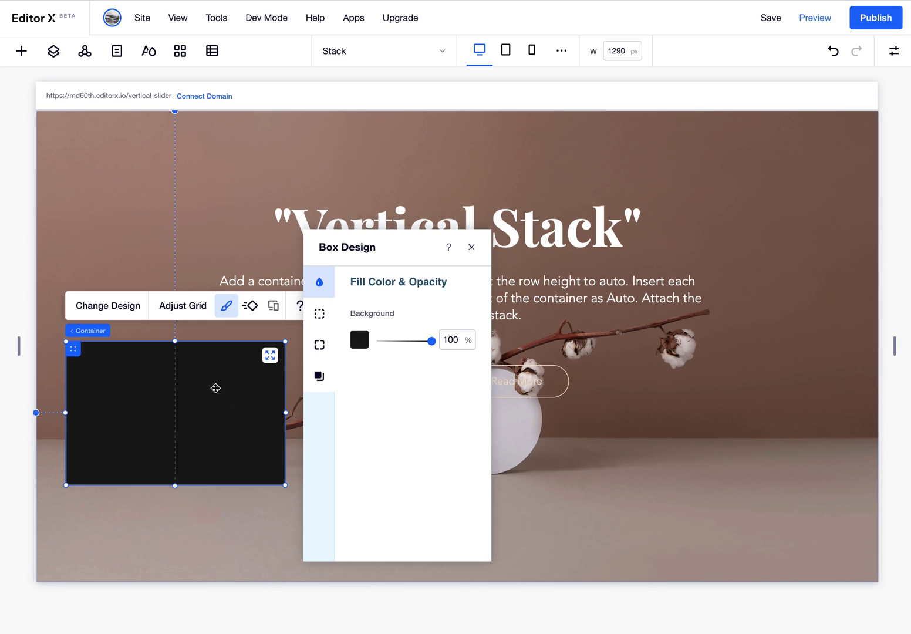
# Change the row height of the container's grid to Auto and finish editing the grid
pyautogui.click(181, 313)
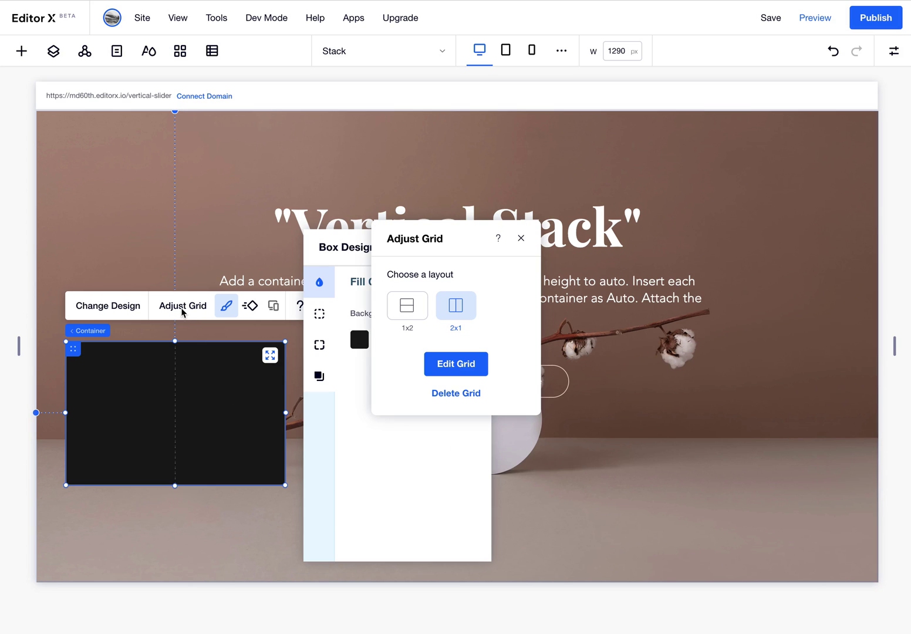
pyautogui.click(433, 364)
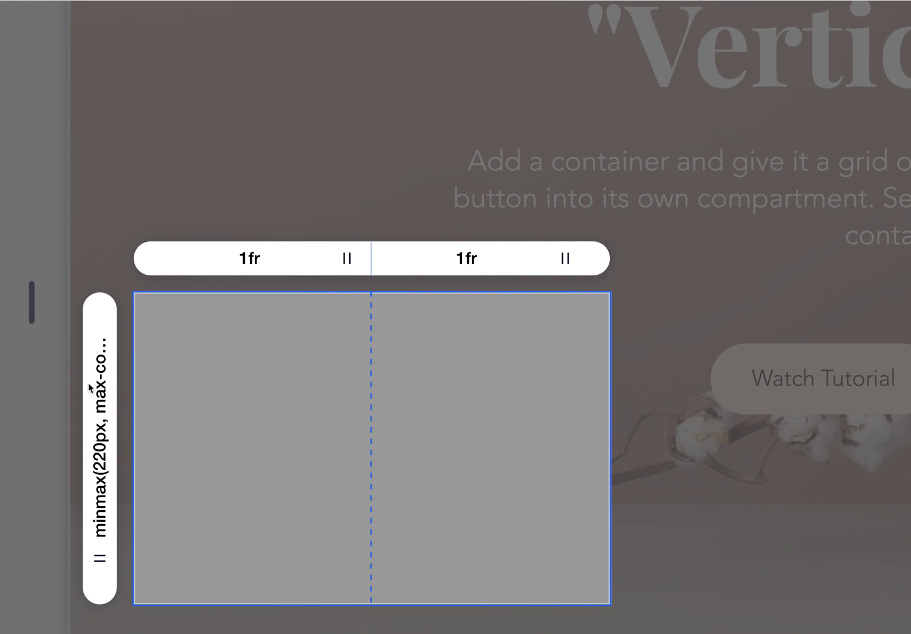
pyautogui.click(92, 421)
pyautogui.click(368, 508)
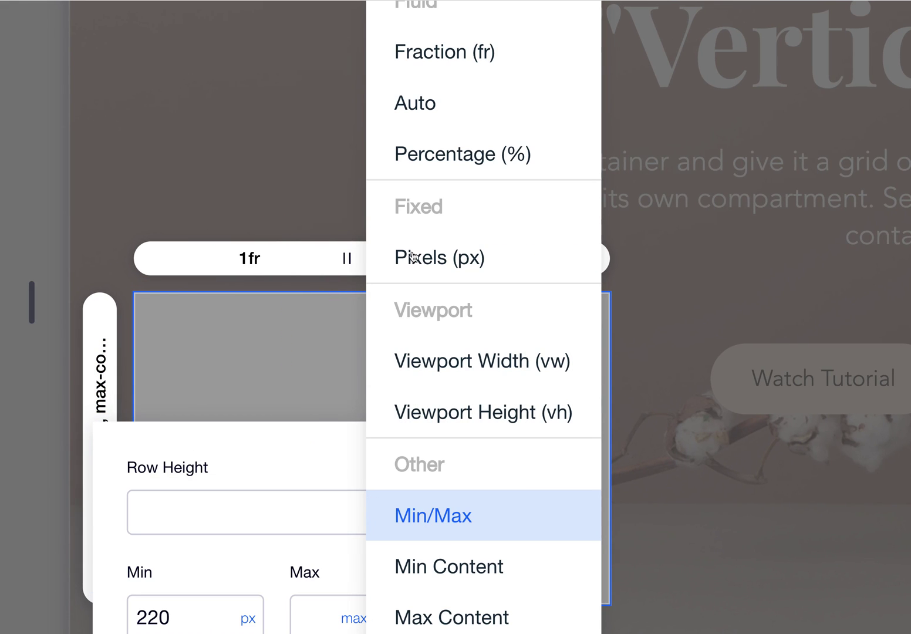
pyautogui.click(431, 101)
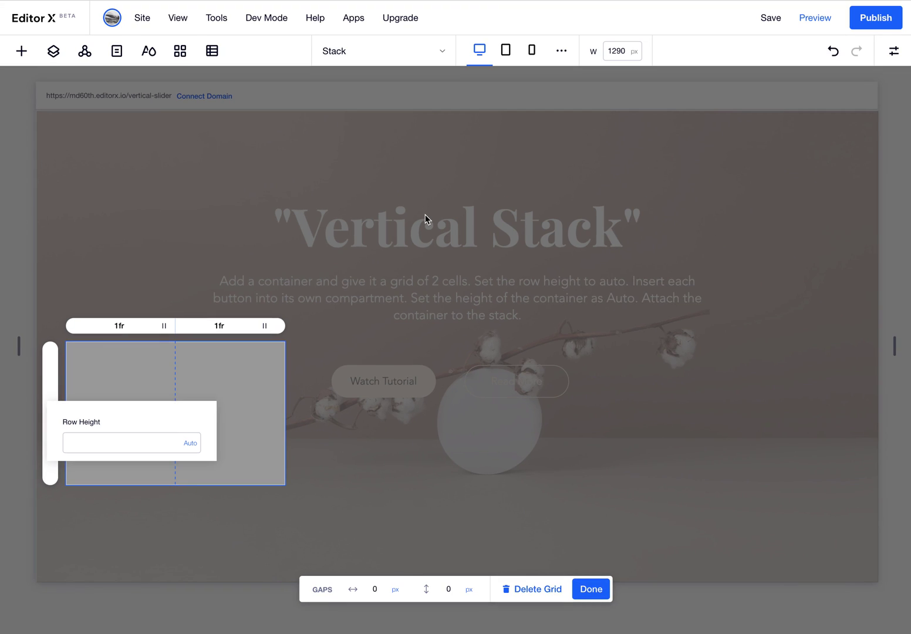
pyautogui.click(425, 214)
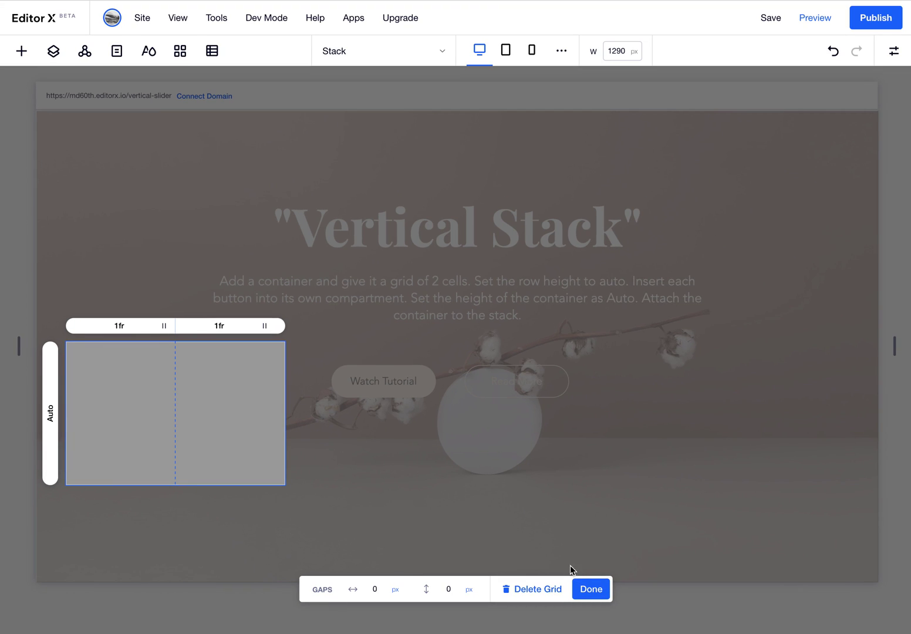
pyautogui.click(585, 589)
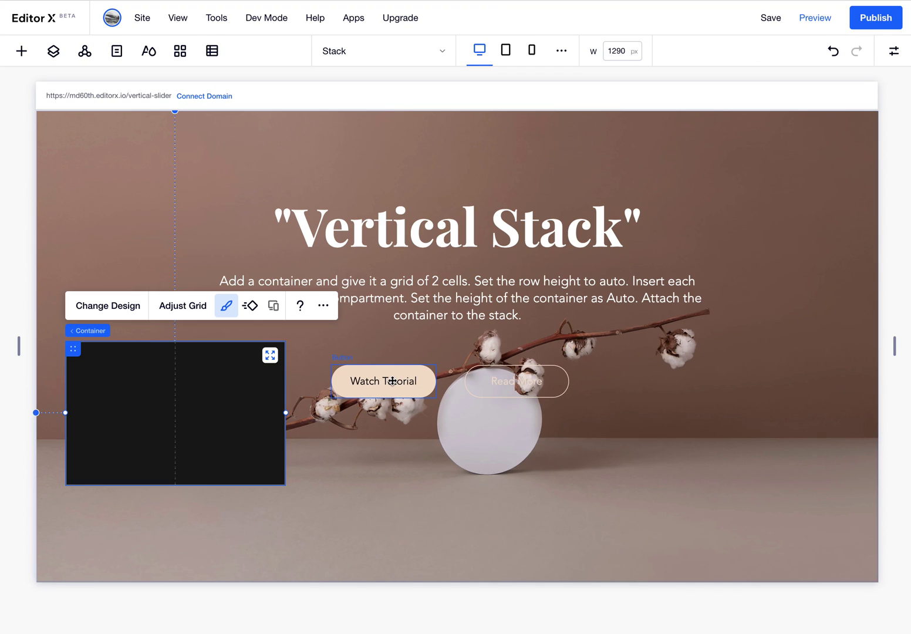
# Move the Watch Tutorial button into the dark container and align it to the container's top
pyautogui.click(392, 381)
pyautogui.moveTo(387, 381); pyautogui.dragTo(193, 401)
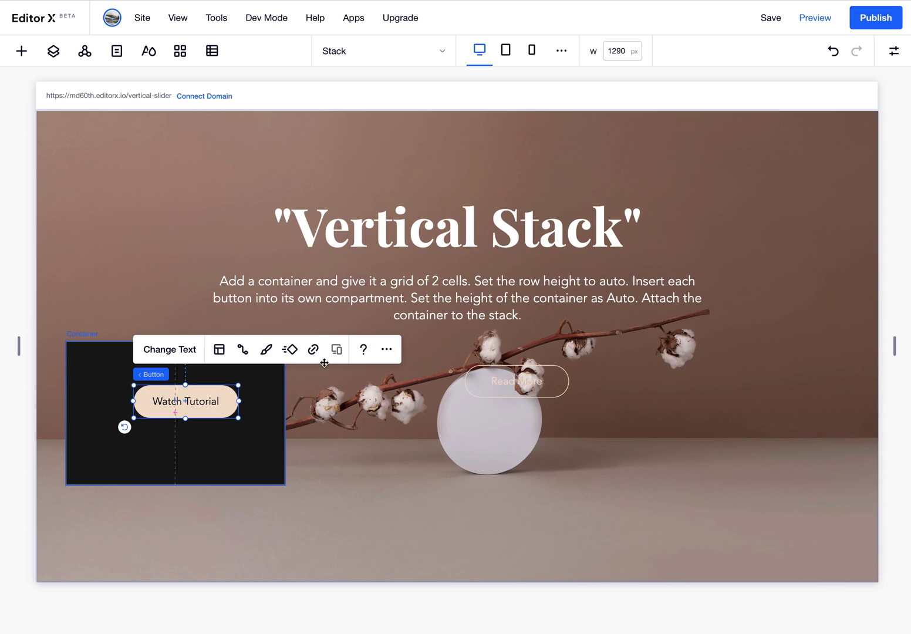
pyautogui.click(893, 52)
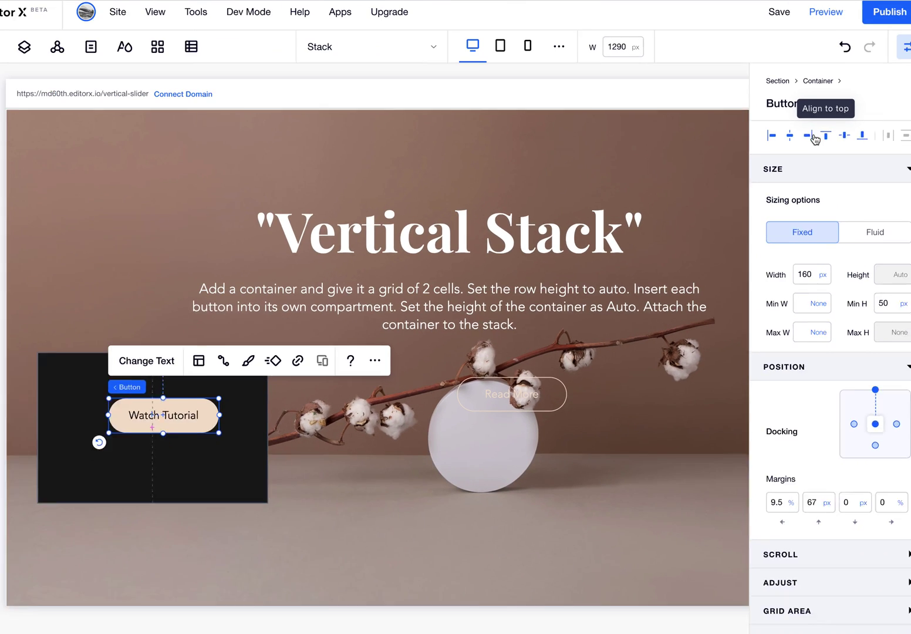
pyautogui.click(825, 135)
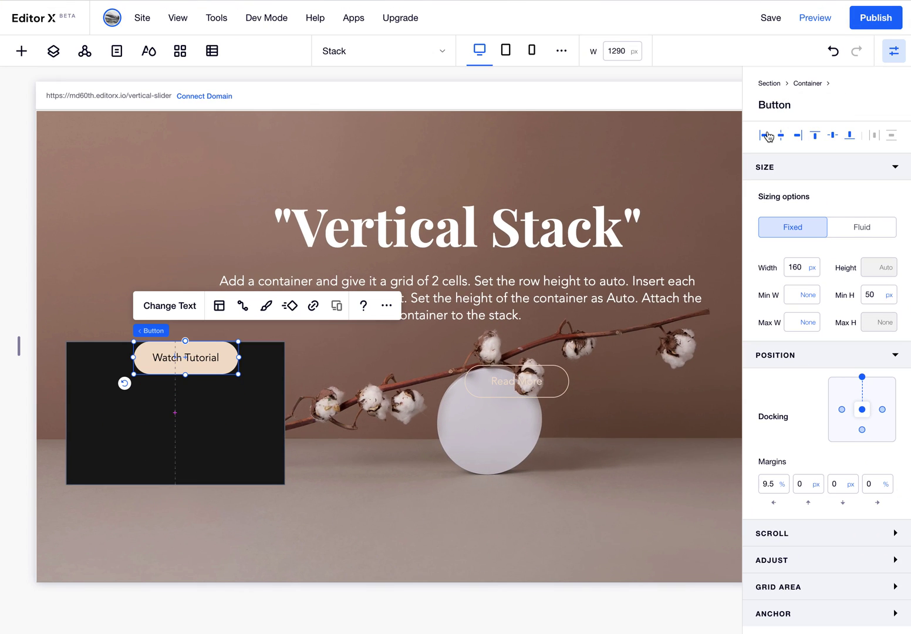
# Restrict the Watch Tutorial button to the first grid cell by setting its column end to 2
pyautogui.click(778, 587)
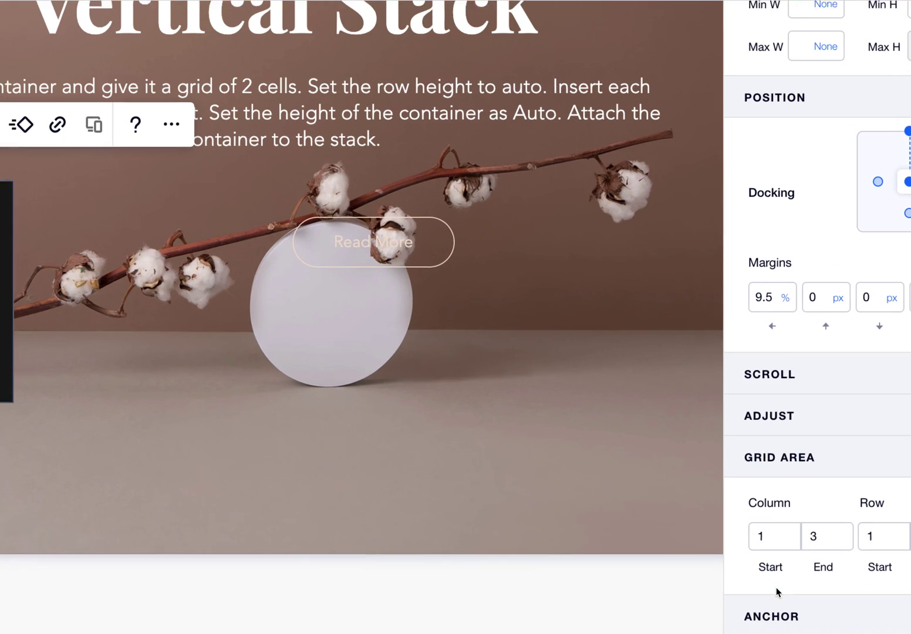
pyautogui.click(821, 532)
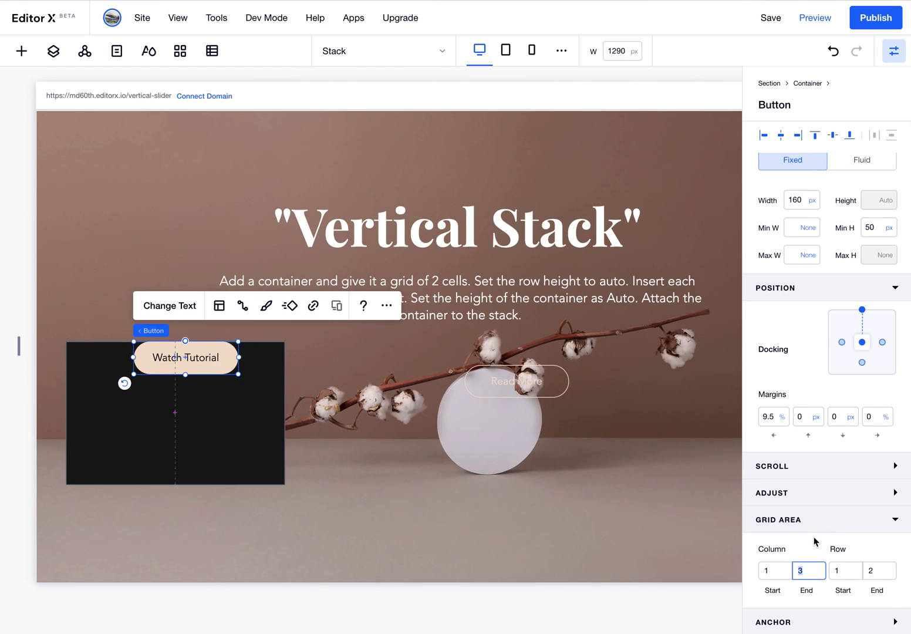
pyautogui.write('2')
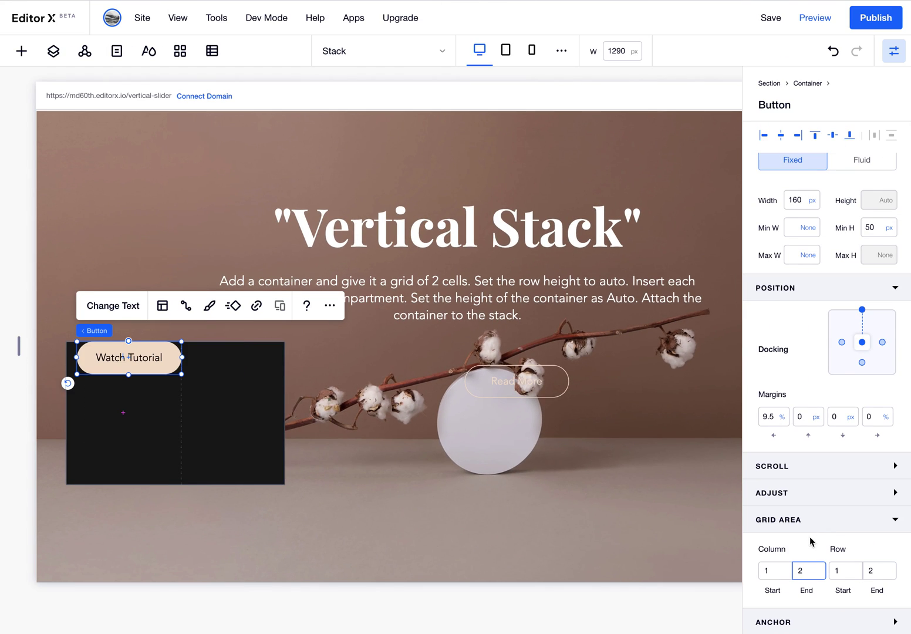
# Dock the Watch Tutorial button to the right of its cell with a 15 px right margin
pyautogui.click(882, 346)
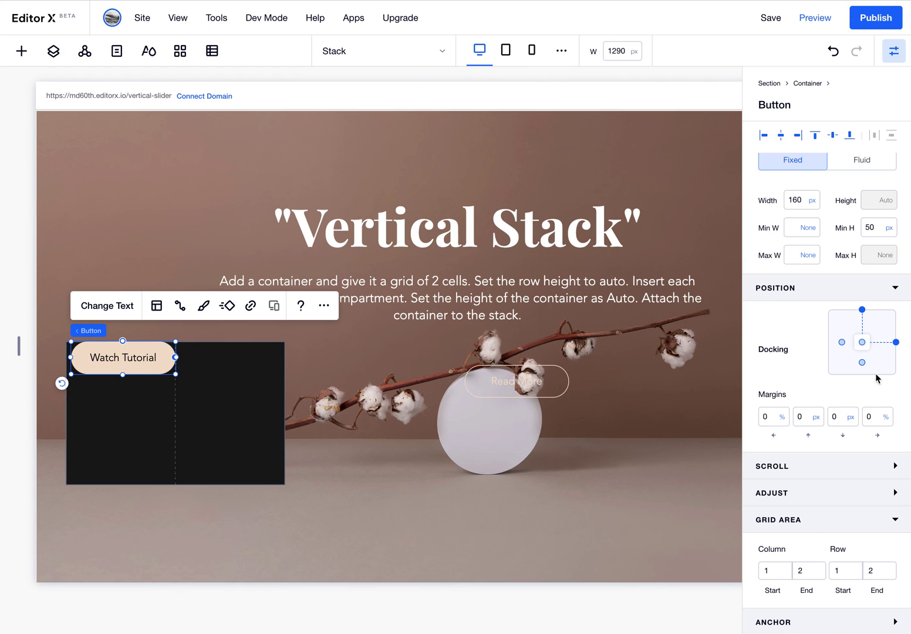
pyautogui.click(869, 418)
pyautogui.write('15px')
pyautogui.press('Return')
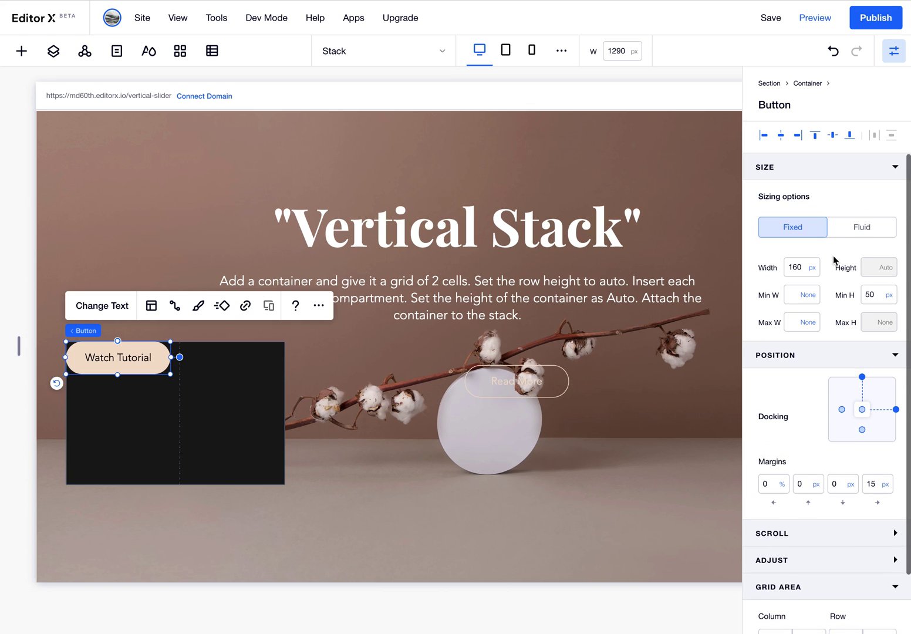
pyautogui.scroll(1, 834, 260)
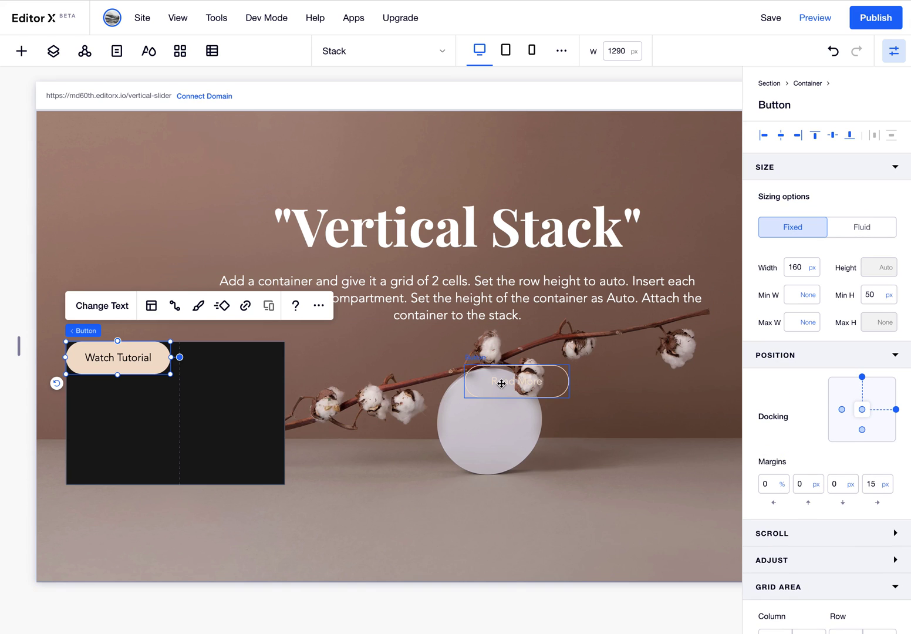
# Place the Read More button in the container's second cell, docked left with a 15 px left margin
pyautogui.moveTo(506, 388); pyautogui.dragTo(241, 382)
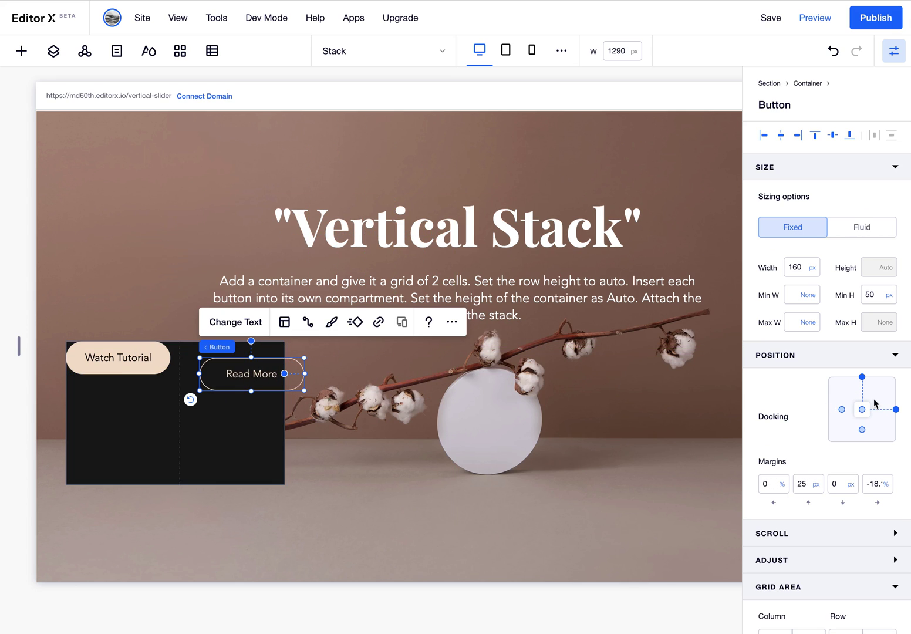
pyautogui.click(766, 140)
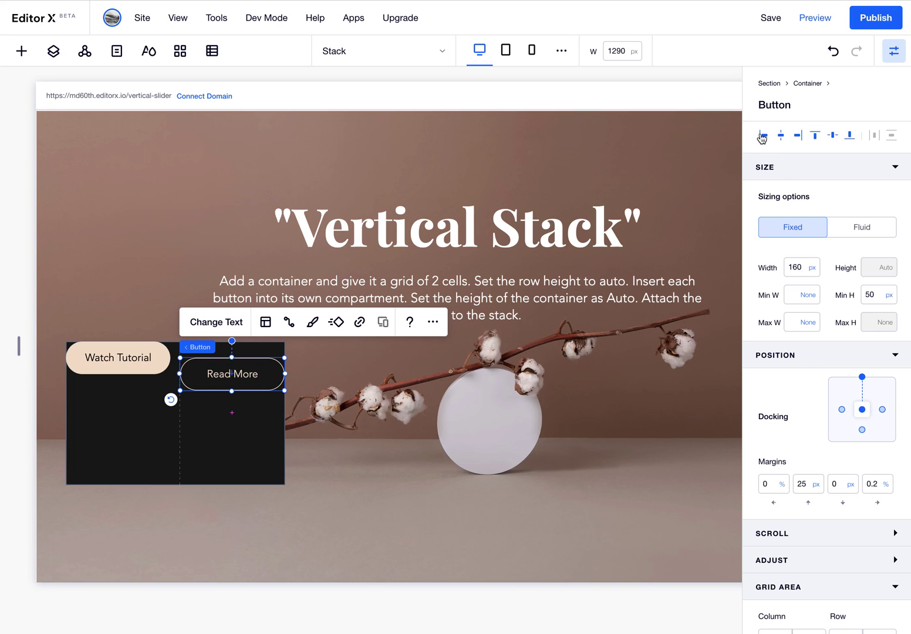
pyautogui.click(841, 411)
pyautogui.click(764, 483)
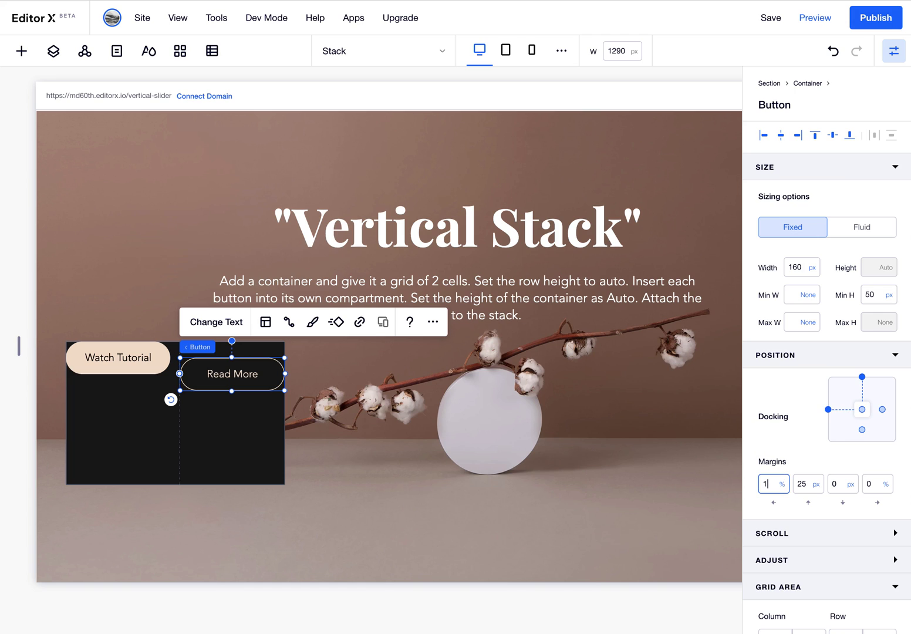
pyautogui.write('15px')
pyautogui.press('Return')
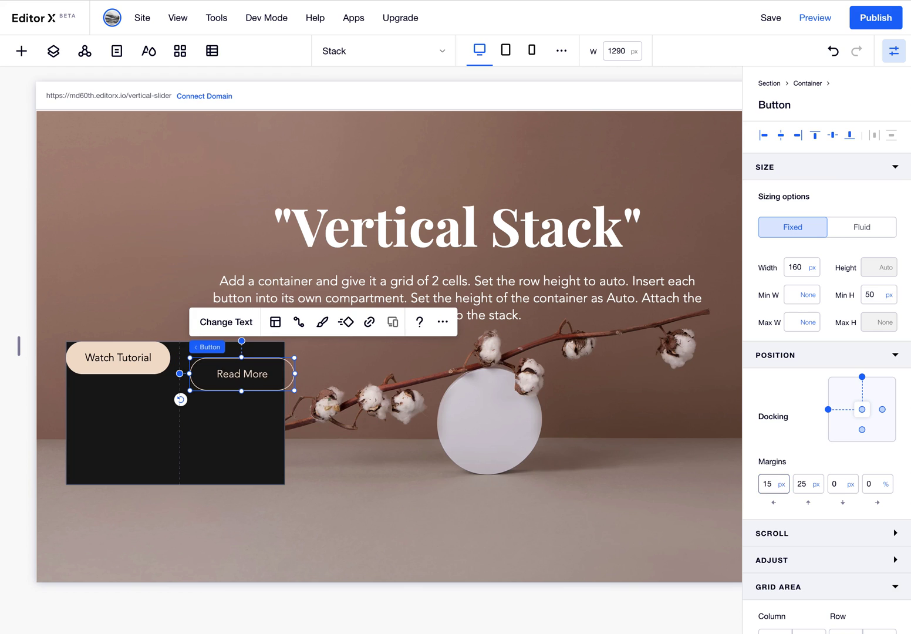
# Set the Read More button's top margin to 0 px and check its grid column start and end
pyautogui.click(808, 483)
pyautogui.press('Return')
pyautogui.scroll(-1, 815, 492)
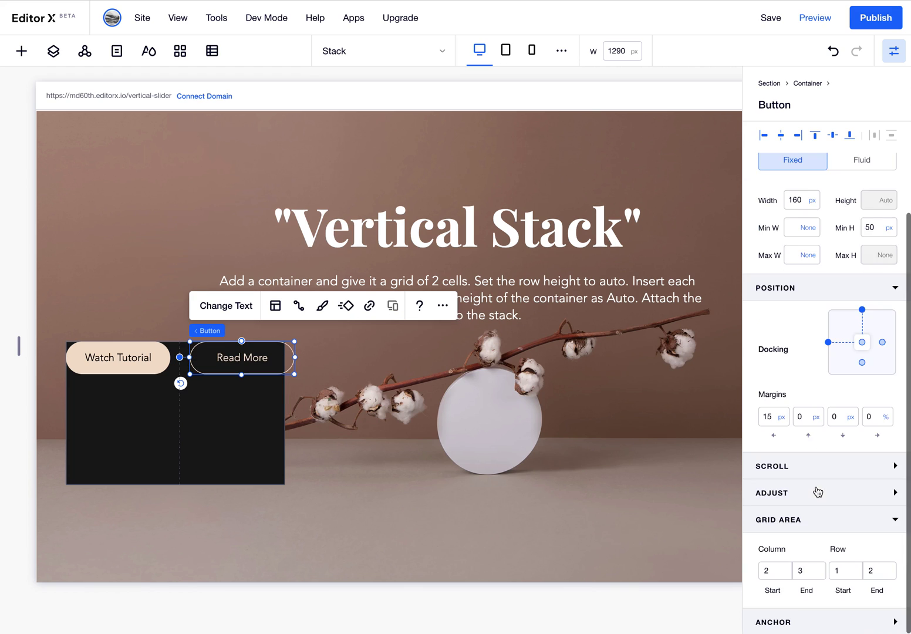
pyautogui.click(785, 573)
pyautogui.press('Tab')
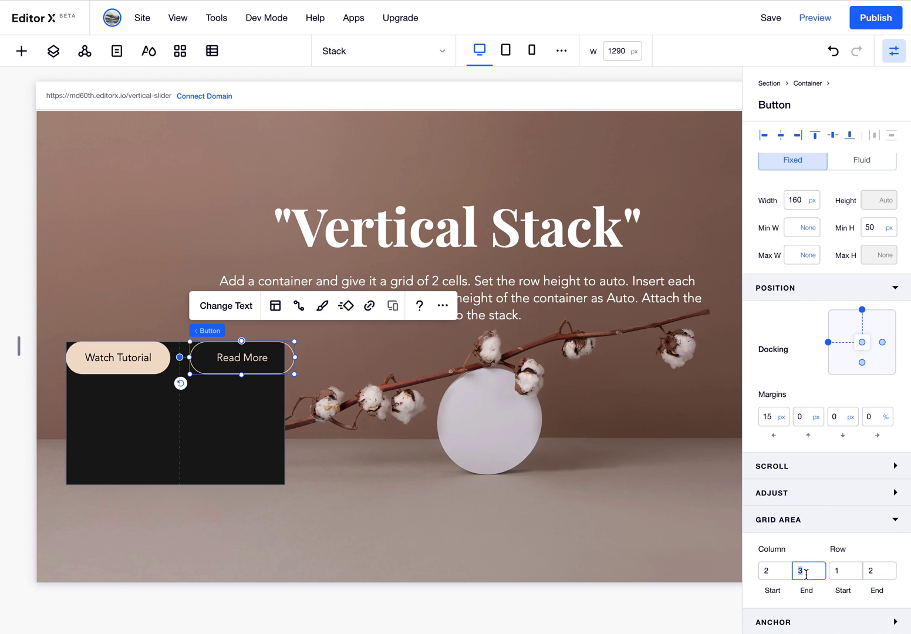
# Widen the container to about 42.4% and set its minimum height to None
pyautogui.click(241, 415)
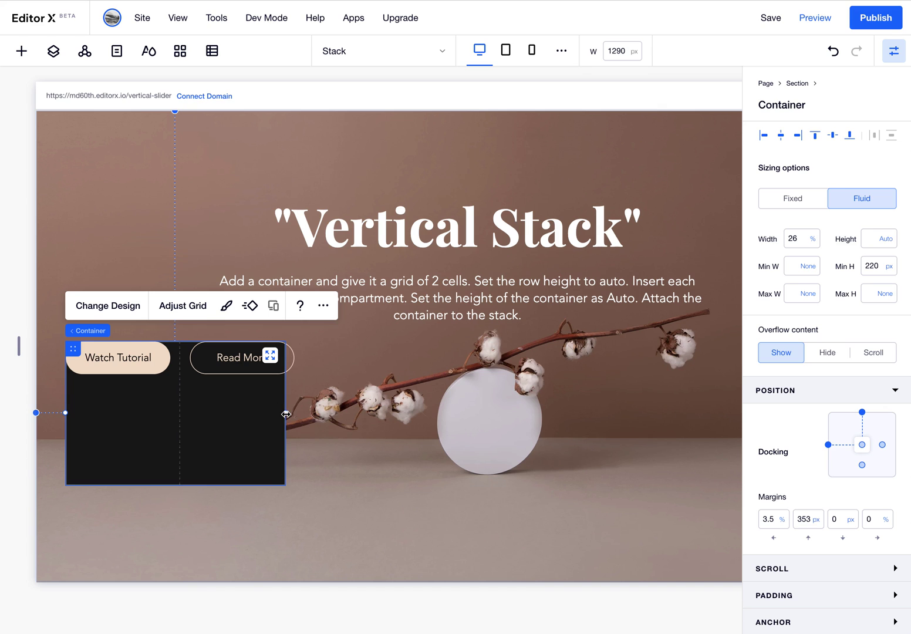
pyautogui.moveTo(286, 414); pyautogui.dragTo(422, 414)
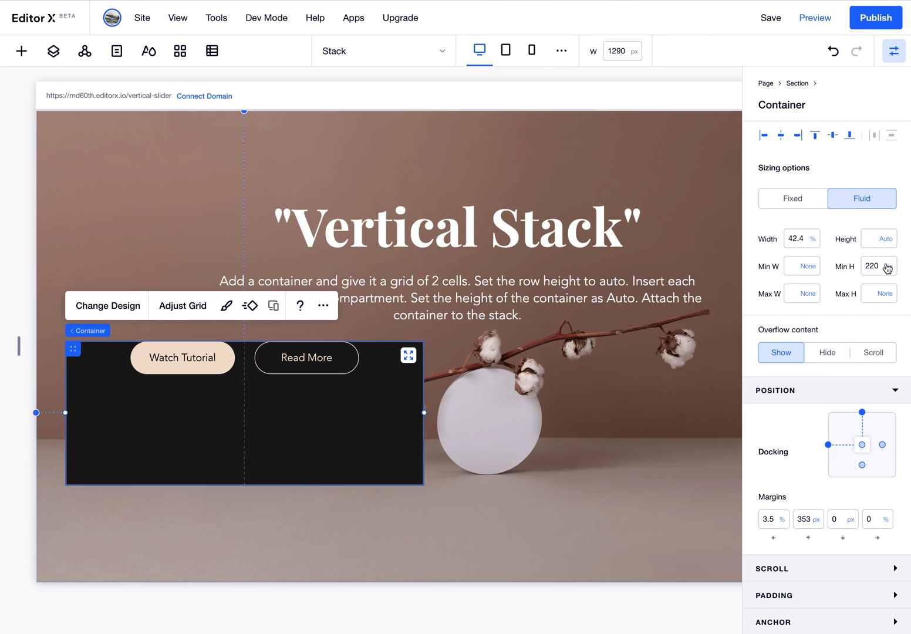
pyautogui.click(887, 268)
pyautogui.click(842, 219)
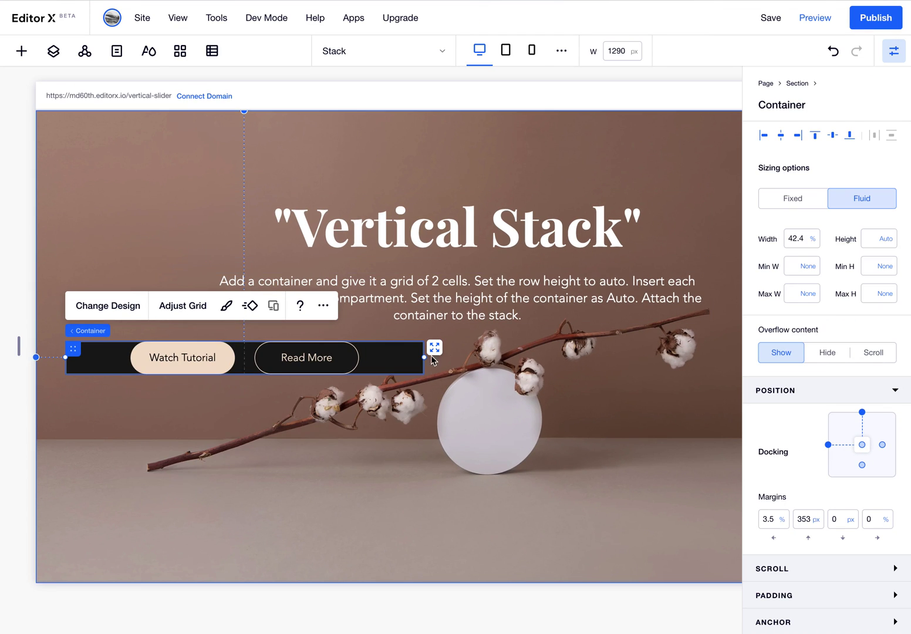
# Center the container just below the paragraph and expand the Stack layer to check which elements it contains
pyautogui.moveTo(83, 349); pyautogui.dragTo(291, 350)
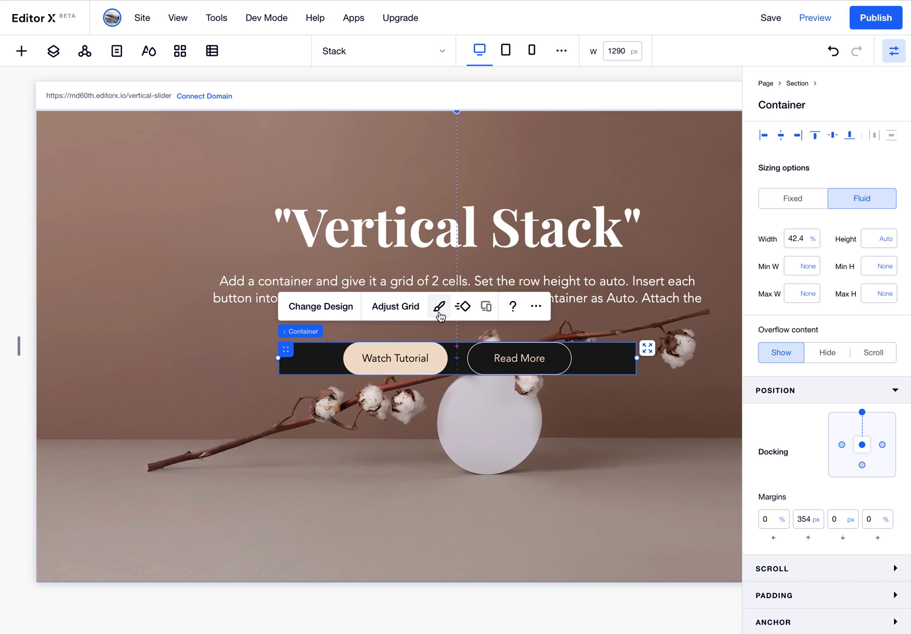
pyautogui.click(402, 266)
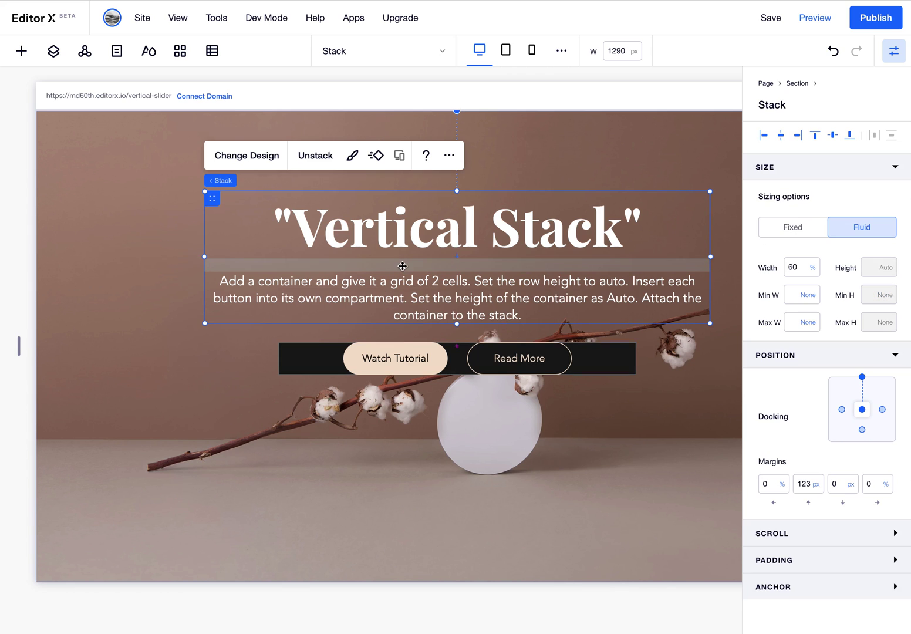
pyautogui.click(54, 50)
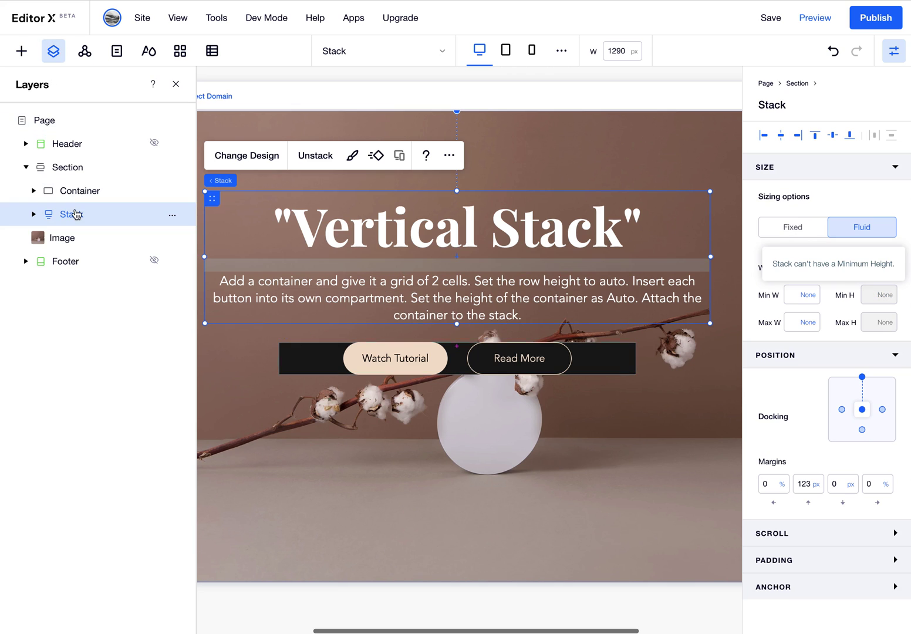
pyautogui.click(34, 214)
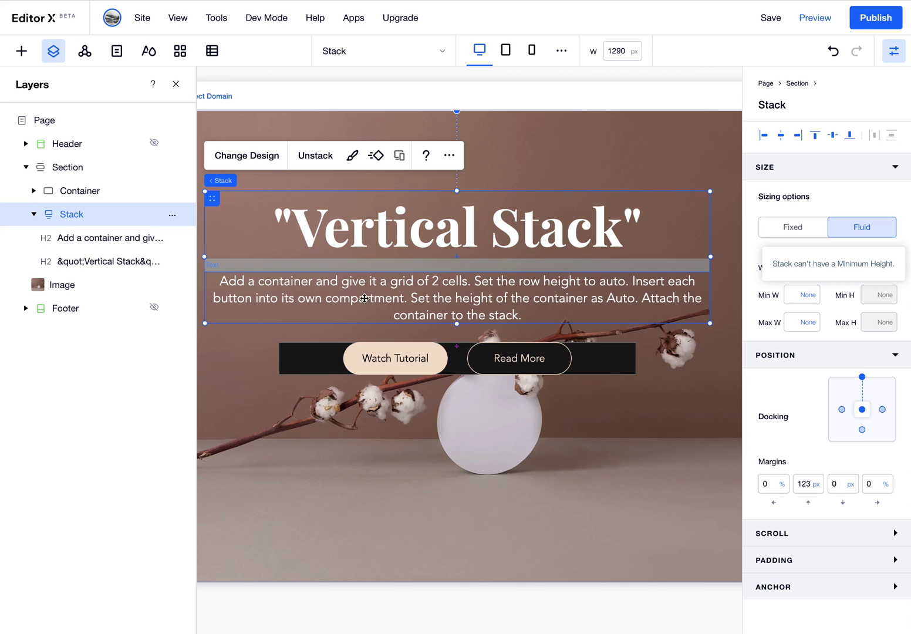
pyautogui.click(304, 358)
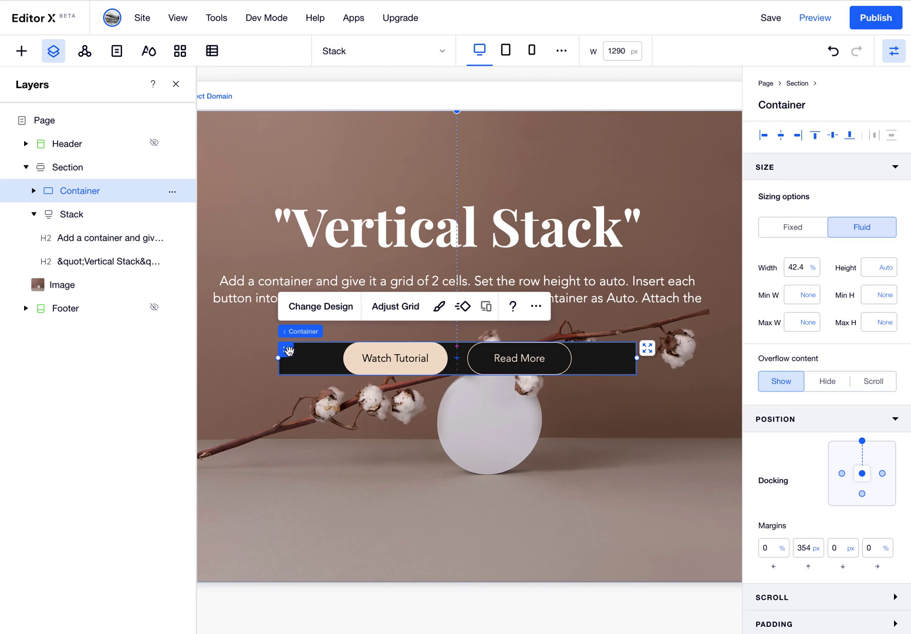
# Attach the container to the bottom of the vertical text stack, check its place inside the Stack layer, and select it
pyautogui.moveTo(288, 350); pyautogui.dragTo(292, 322)
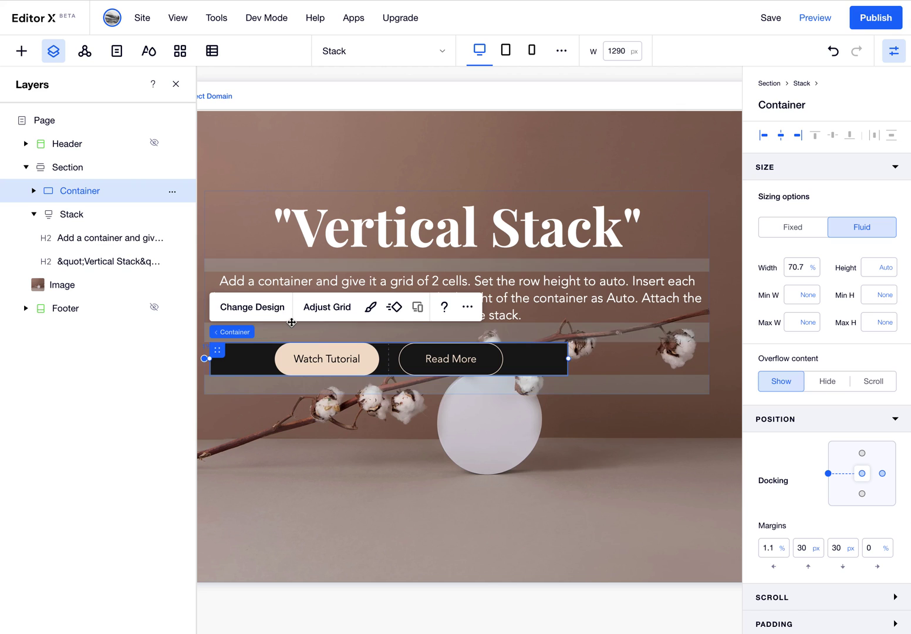
pyautogui.click(34, 215)
pyautogui.click(34, 215)
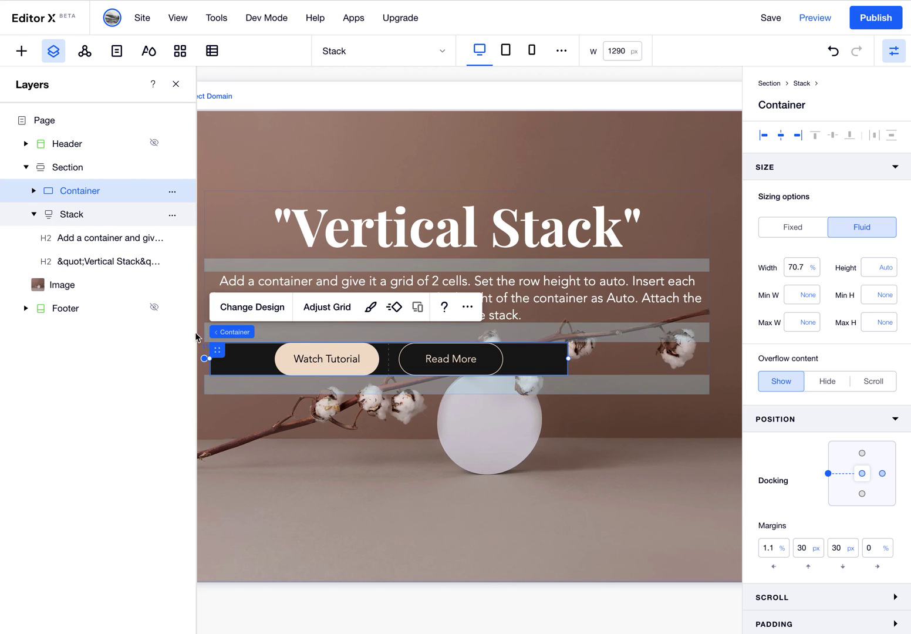
pyautogui.click(319, 464)
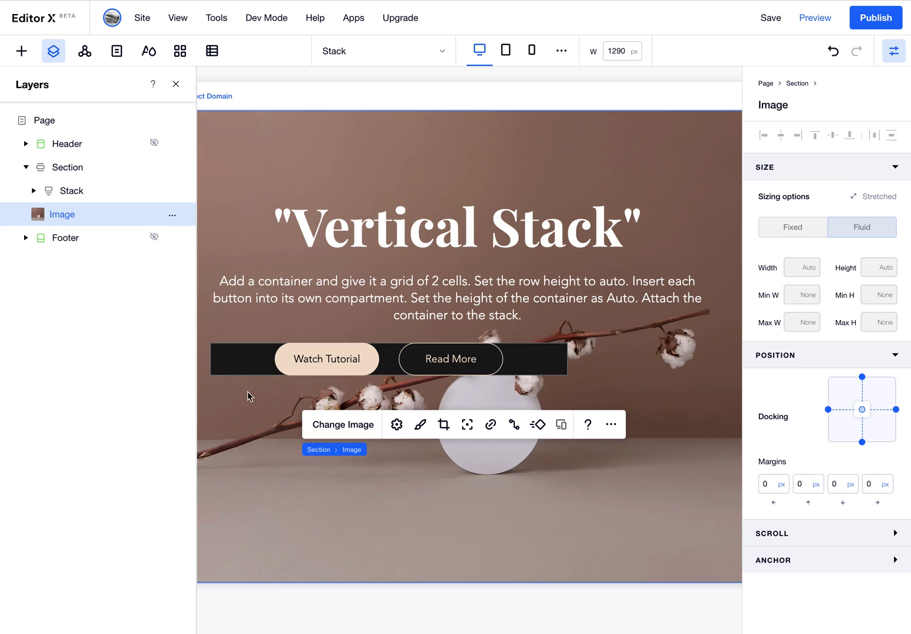
pyautogui.click(33, 192)
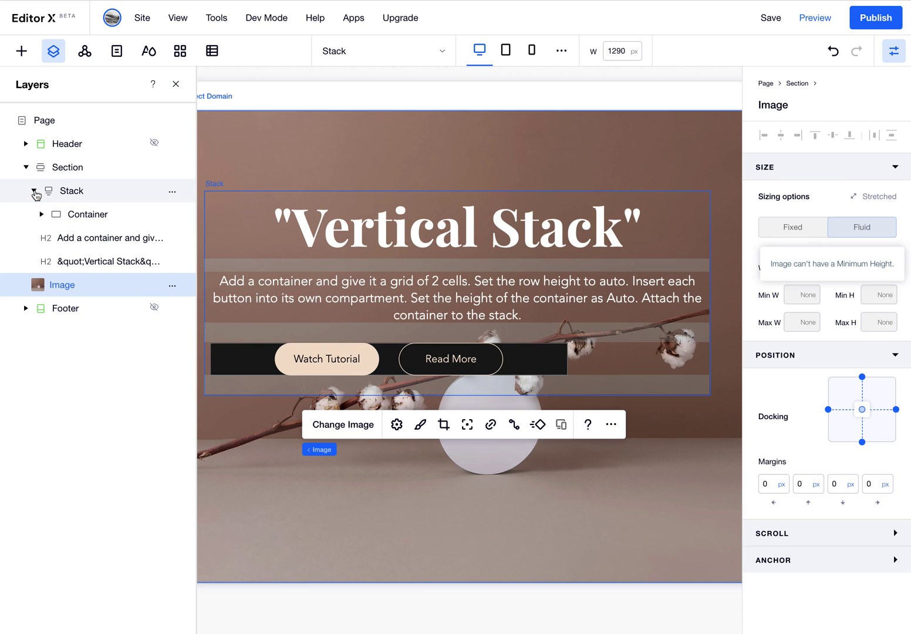
pyautogui.click(91, 218)
# Set the width of the button container in the stack to 100%
pyautogui.hscroll(-2, 346, 350)
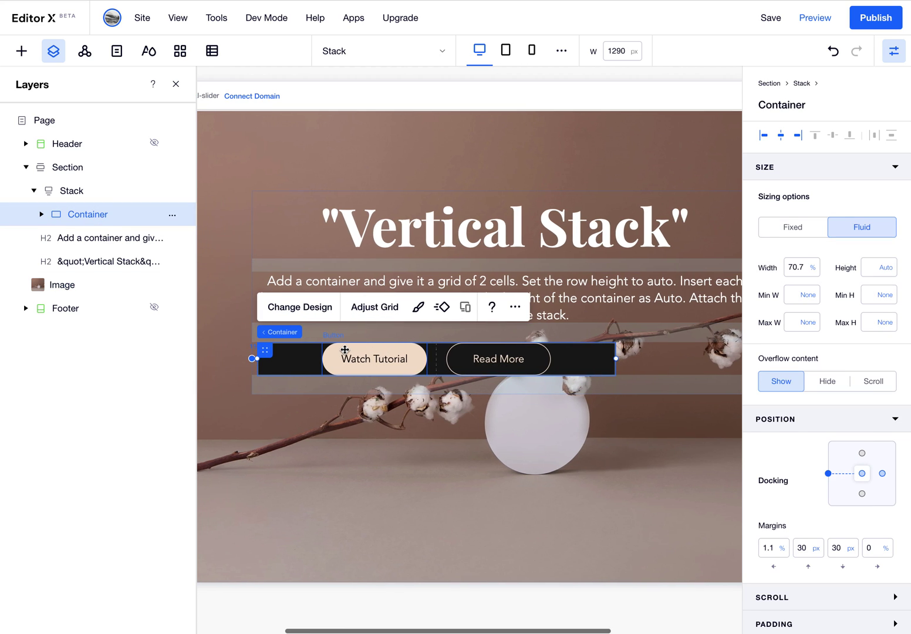
pyautogui.click(795, 269)
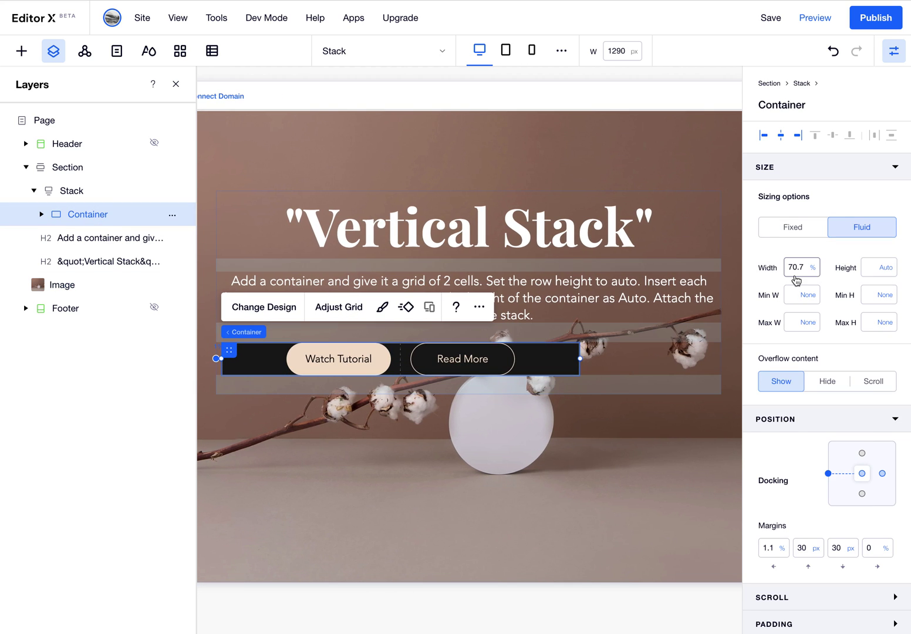
pyautogui.write('100')
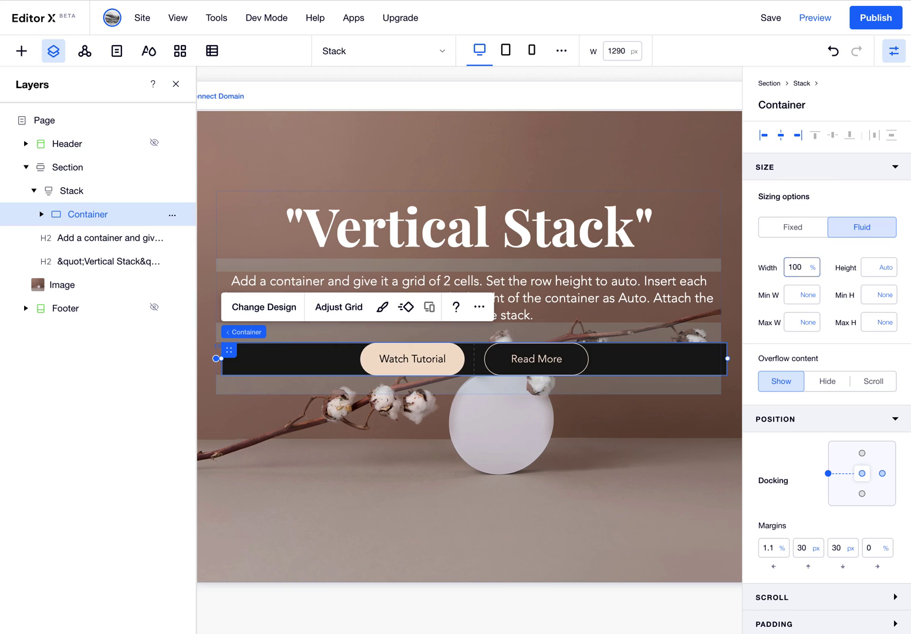
pyautogui.press('Return')
# Set the container's margins to 0% left, 50 px top and 0 px bottom
pyautogui.click(768, 549)
pyautogui.write('0')
pyautogui.press('Tab')
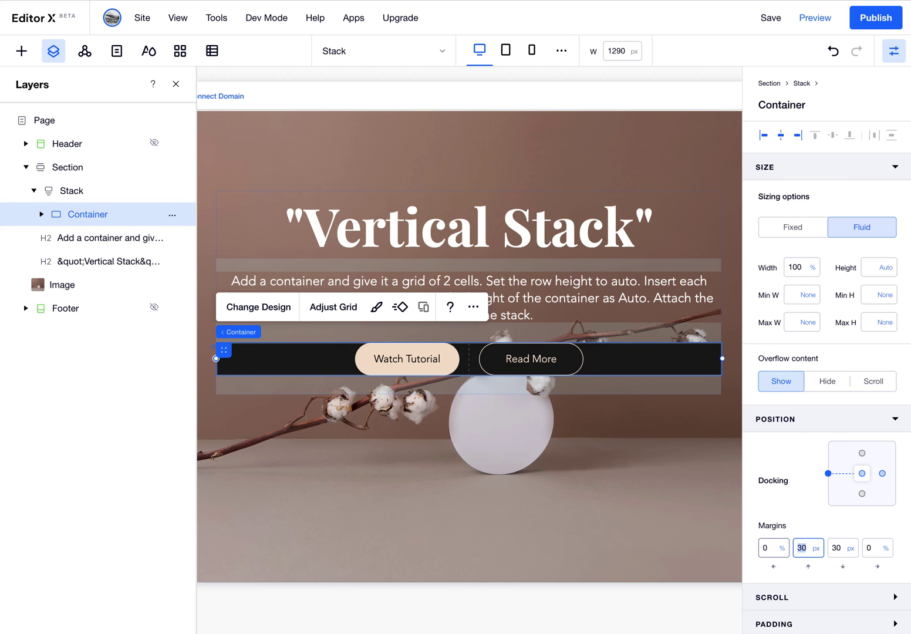
pyautogui.press('Tab')
pyautogui.write('0')
pyautogui.press('Tab')
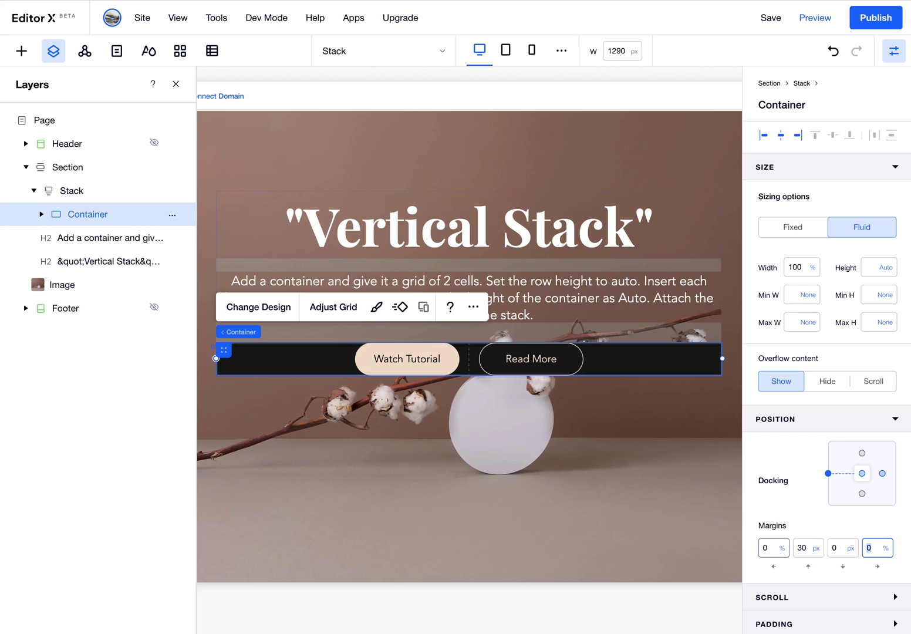
pyautogui.click(800, 552)
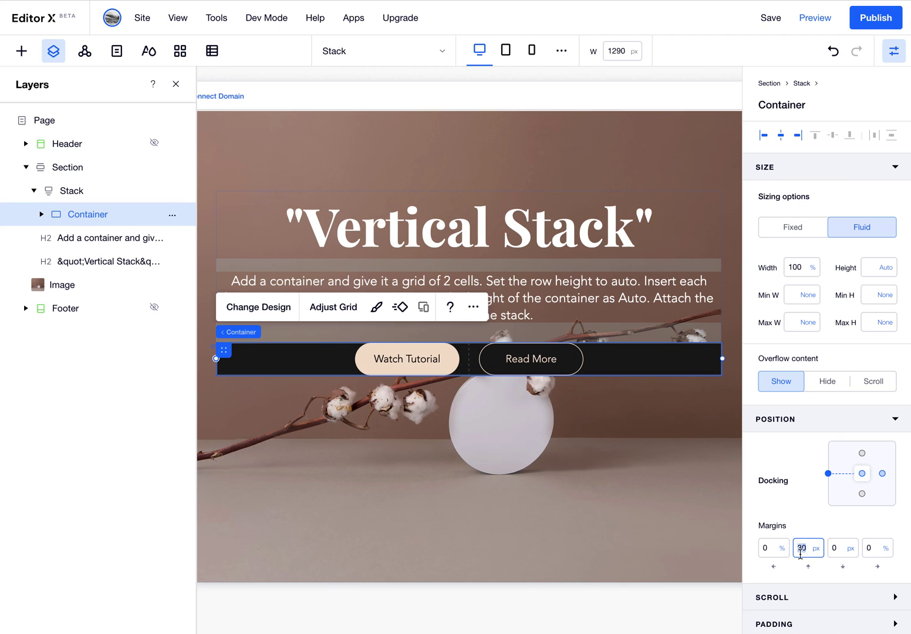
pyautogui.press('Return')
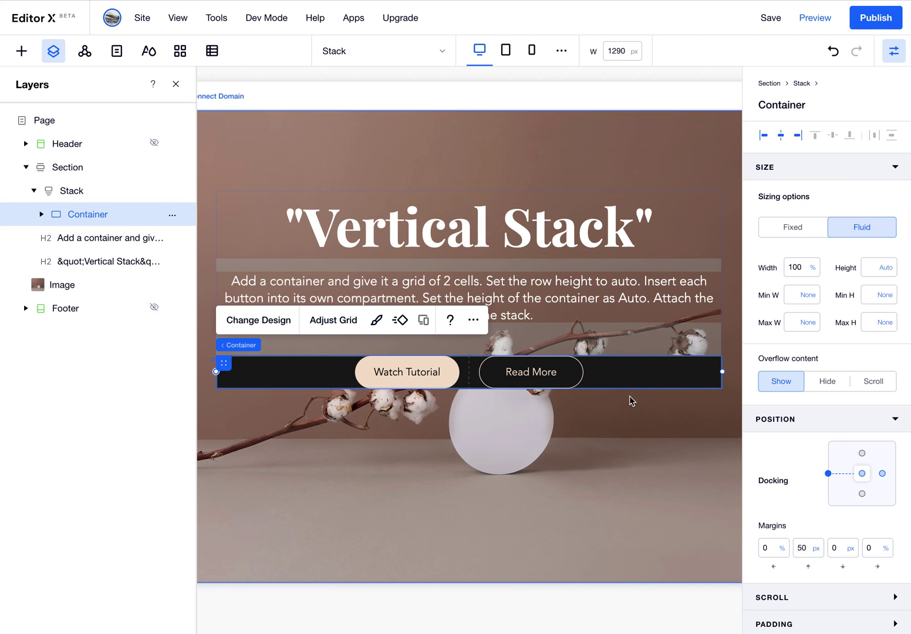
# Make the container invisible by setting its background opacity to 0% and its border width to 0 px
pyautogui.click(376, 320)
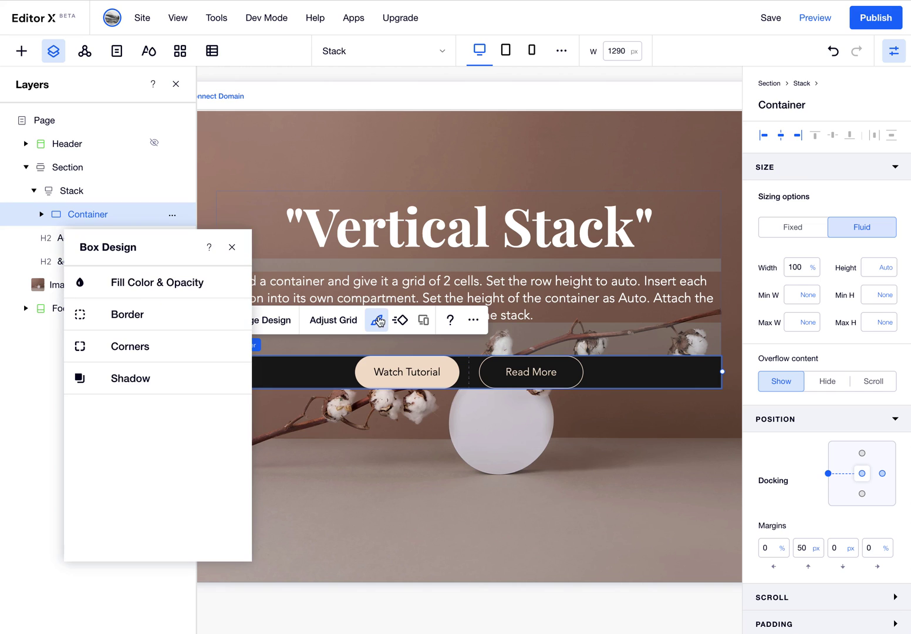
pyautogui.click(194, 288)
pyautogui.doubleClick(219, 346)
pyautogui.write('0')
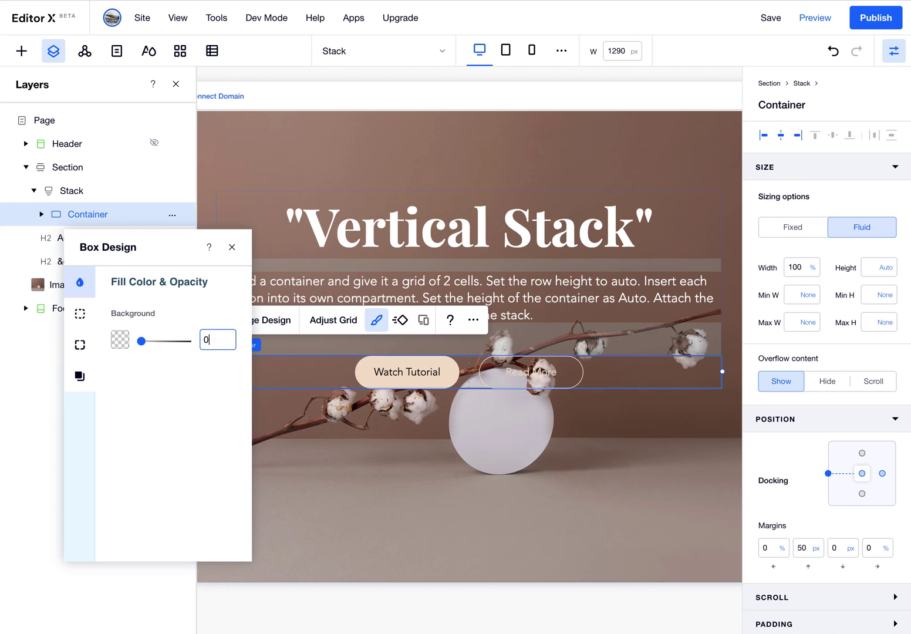
pyautogui.click(79, 314)
pyautogui.doubleClick(210, 403)
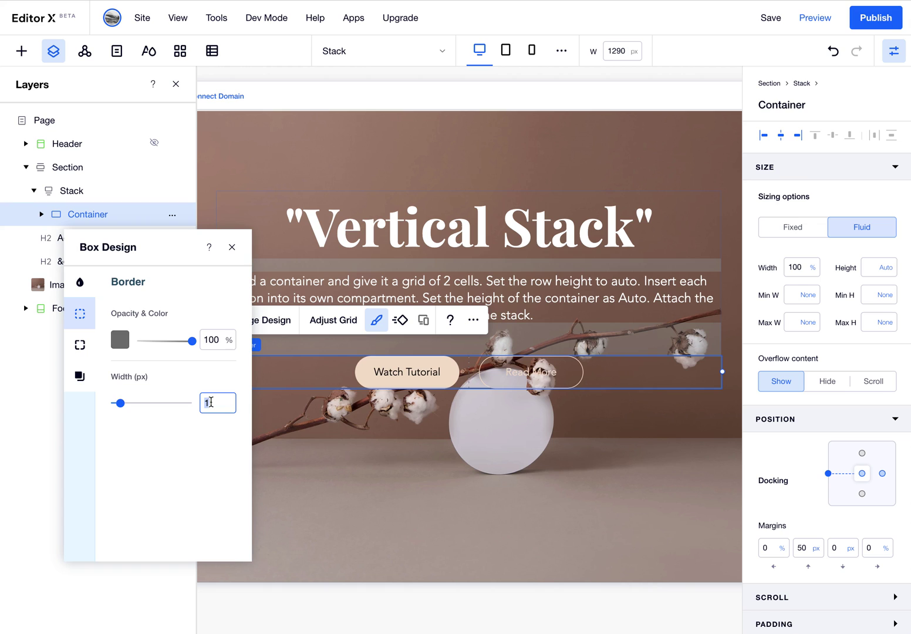
pyautogui.write('0')
pyautogui.click(346, 448)
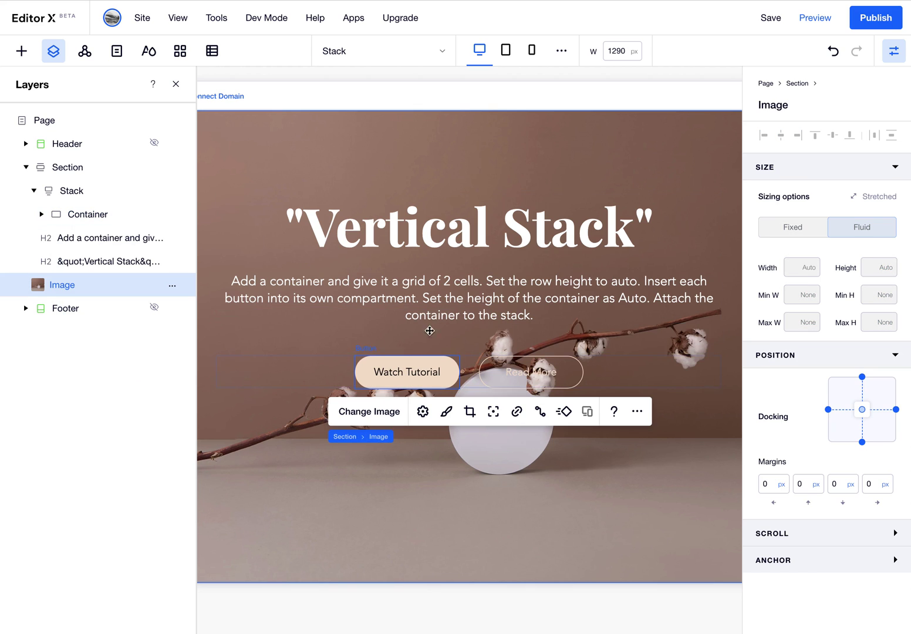
# Examine the spacing of the paragraph and heading within the stack, and close the layers list
pyautogui.click(687, 303)
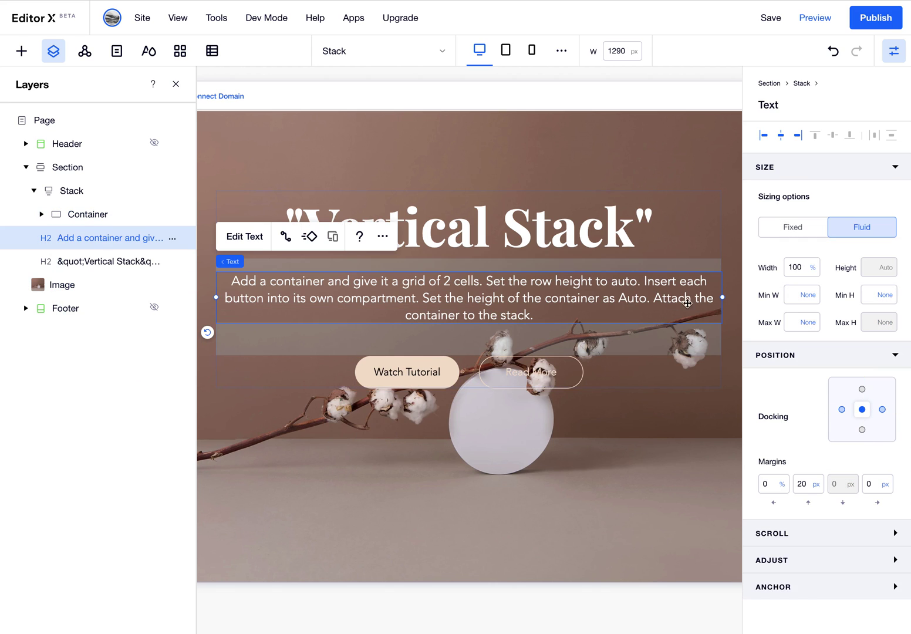
pyautogui.click(587, 241)
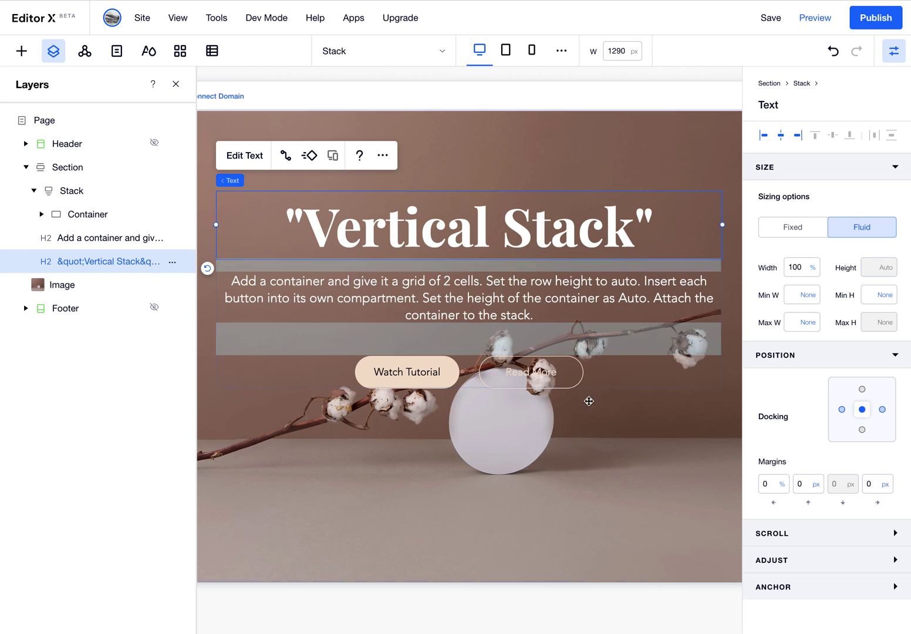
pyautogui.click(582, 439)
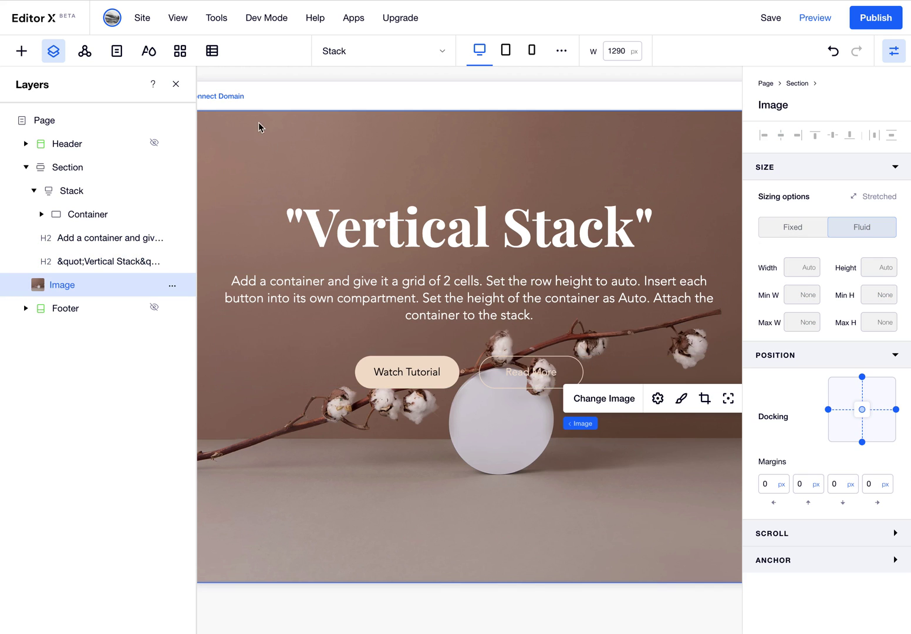
pyautogui.click(177, 85)
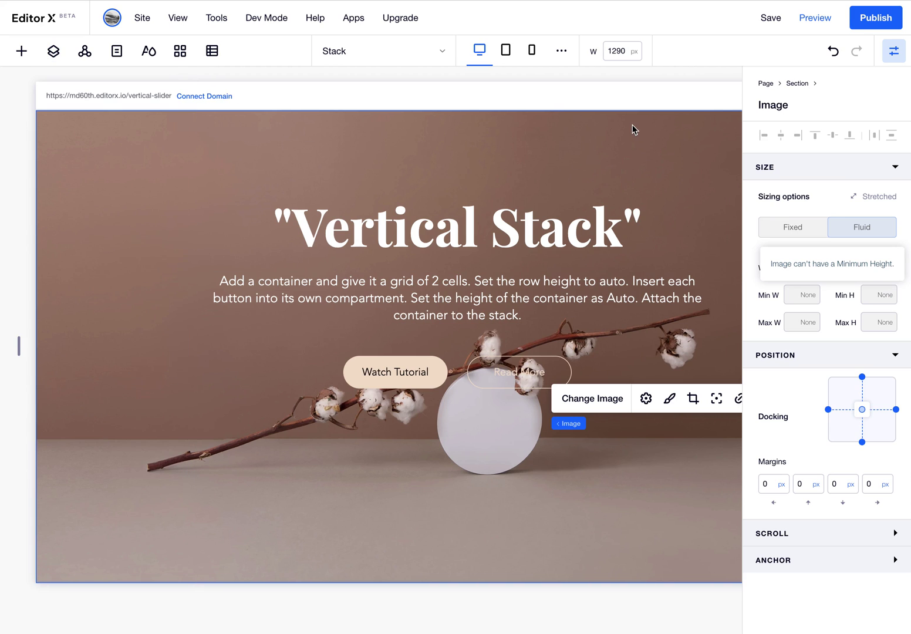
# Preview the page, narrow it to about 646 px wide to check the stack at mobile size, and return to editing
pyautogui.click(828, 20)
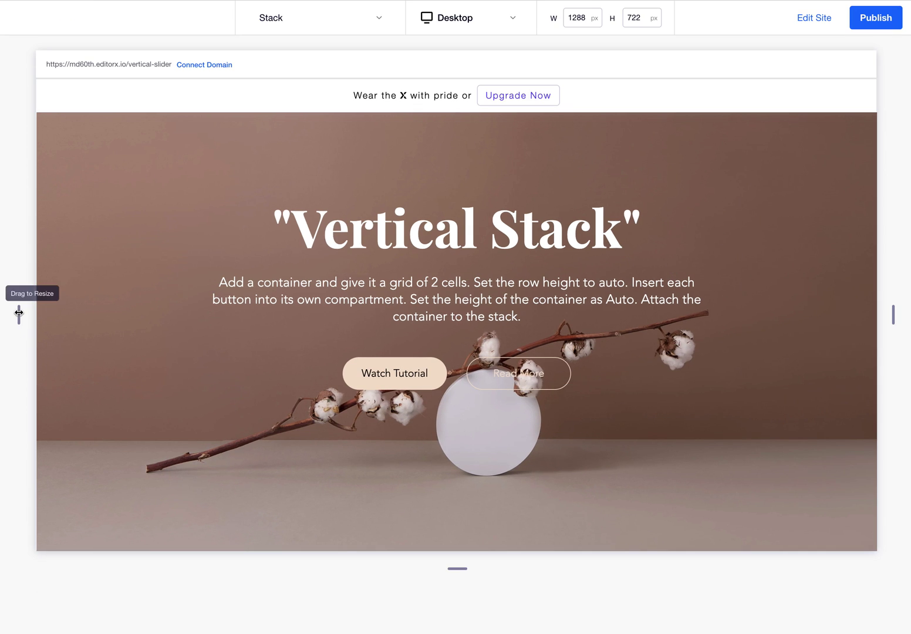
pyautogui.moveTo(17, 316); pyautogui.dragTo(55, 309)
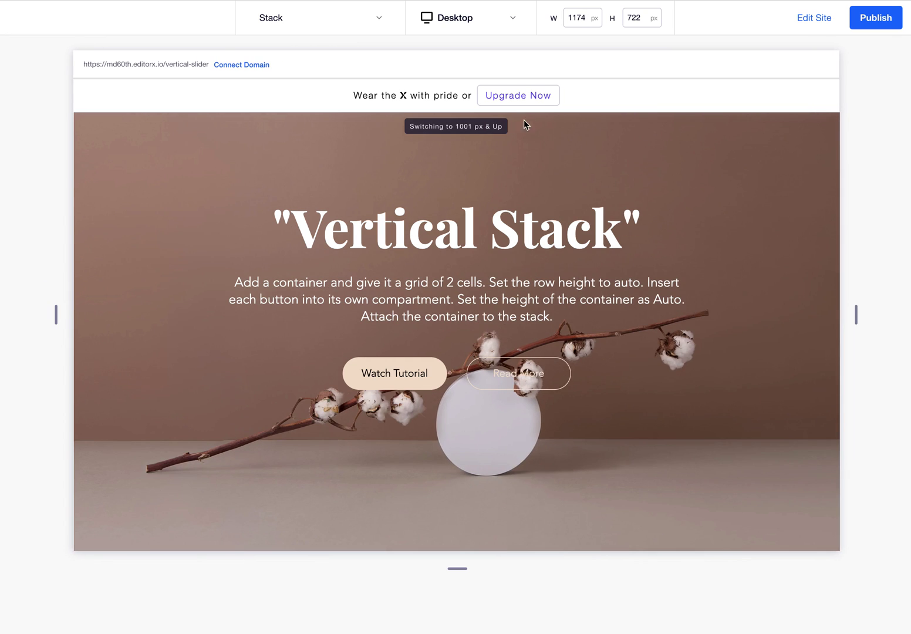
pyautogui.moveTo(55, 321); pyautogui.dragTo(229, 308)
pyautogui.click(804, 29)
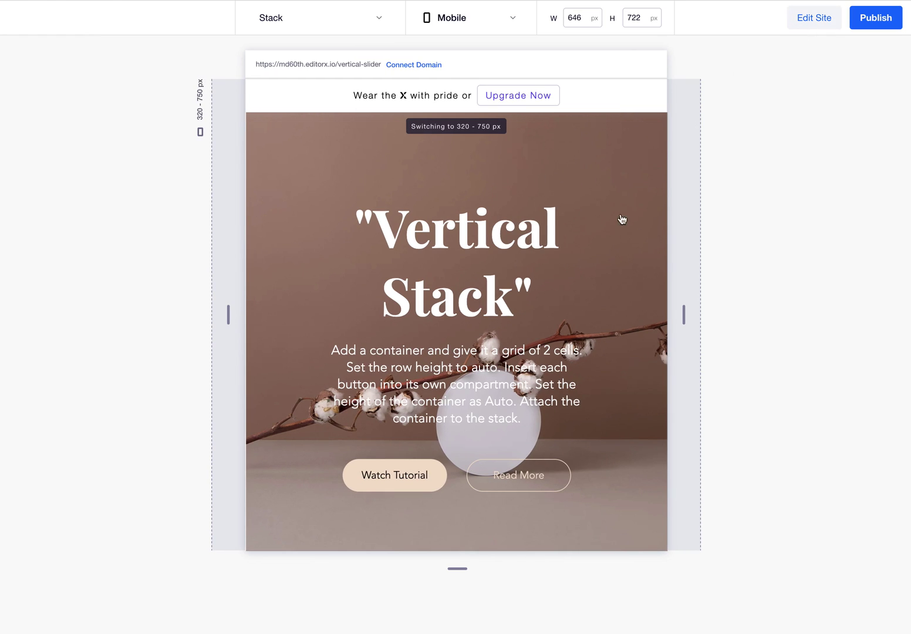
# Set the text stack's width to 80% at the mobile breakpoint
pyautogui.click(523, 335)
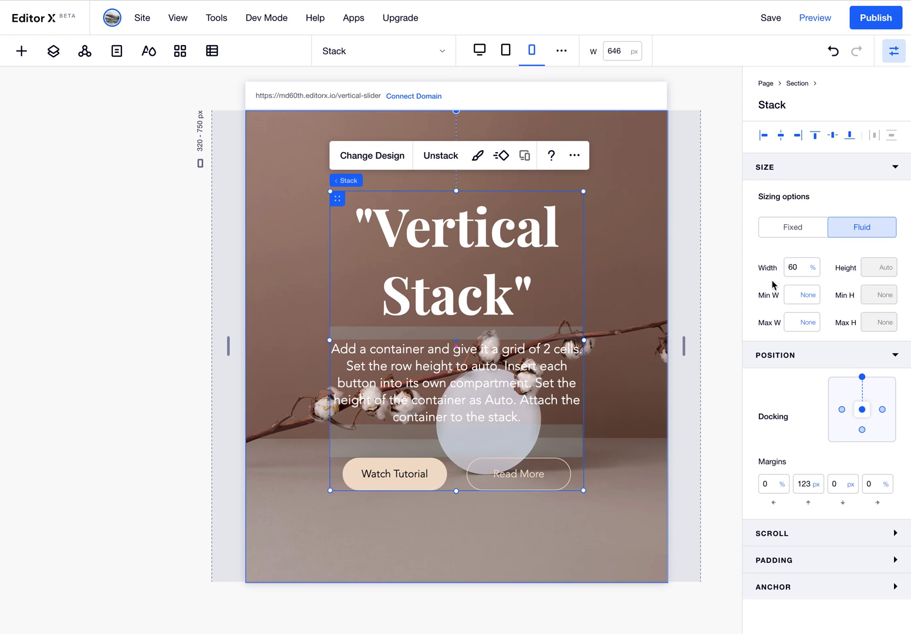
pyautogui.click(800, 271)
pyautogui.write('80')
pyautogui.press('Return')
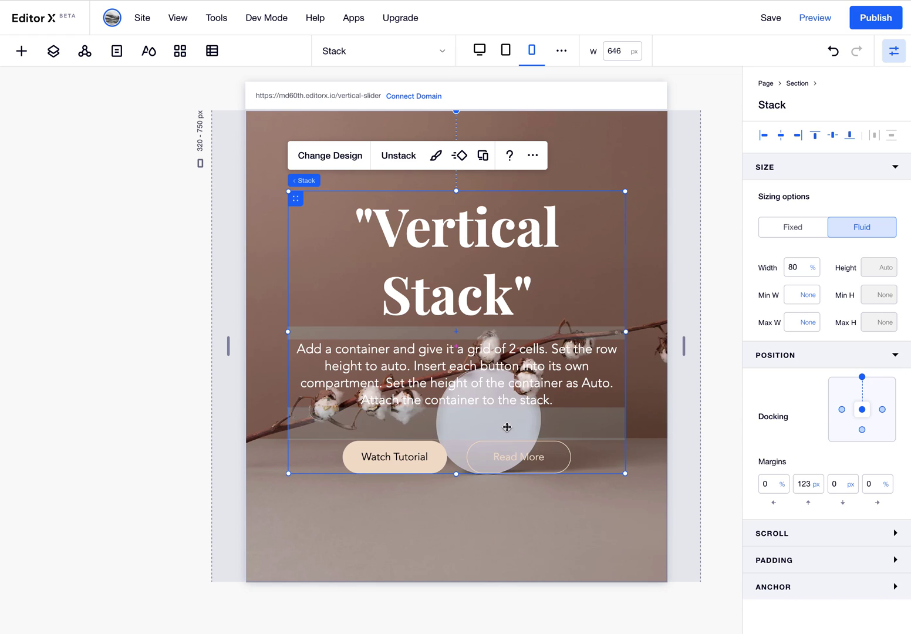
pyautogui.click(453, 455)
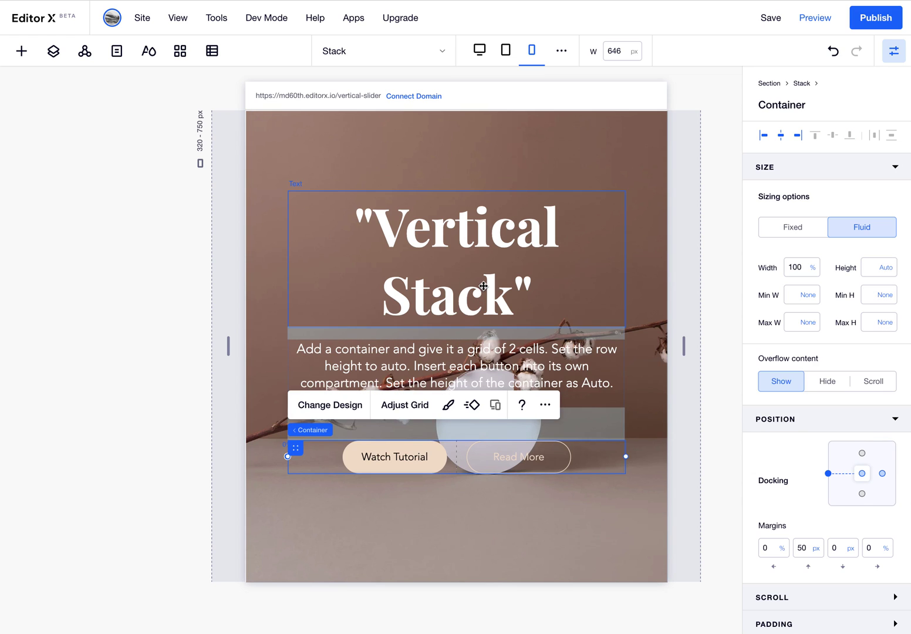
# Set the "Vertical Stack" heading's font size to 60 at the mobile breakpoint
pyautogui.click(456, 269)
pyautogui.click(324, 157)
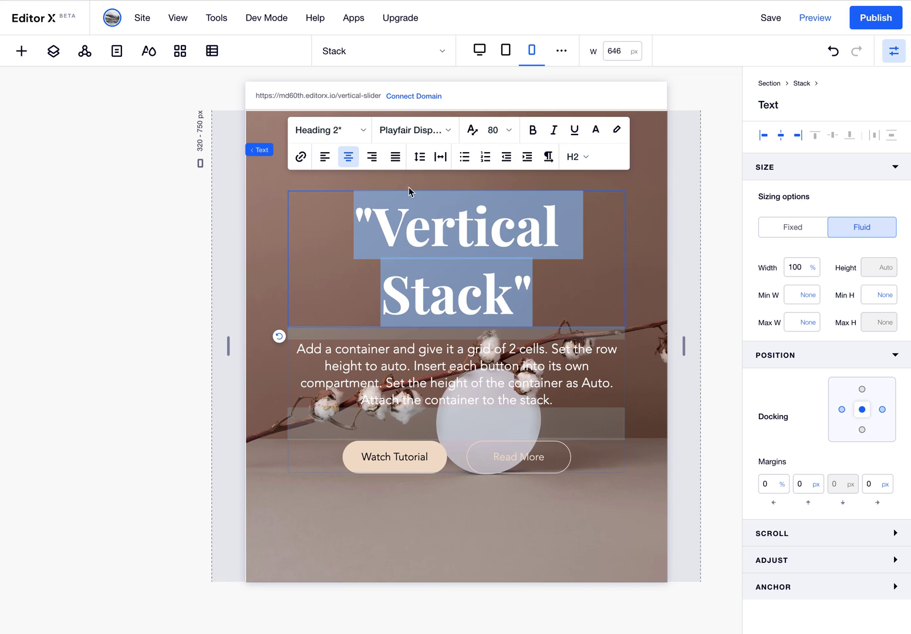
pyautogui.click(493, 131)
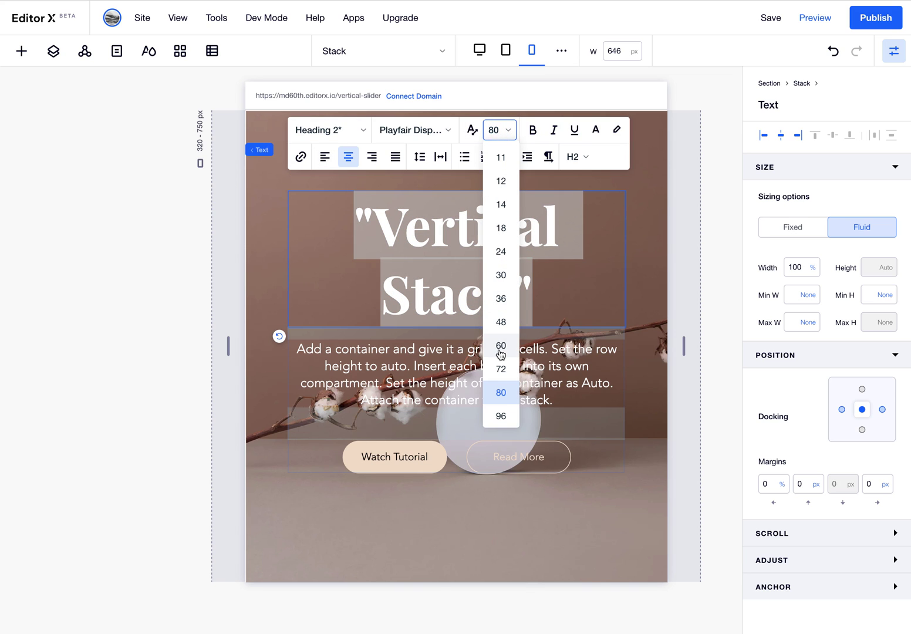
pyautogui.click(499, 352)
# Set the paragraph's font size to 16 at the mobile breakpoint
pyautogui.click(493, 301)
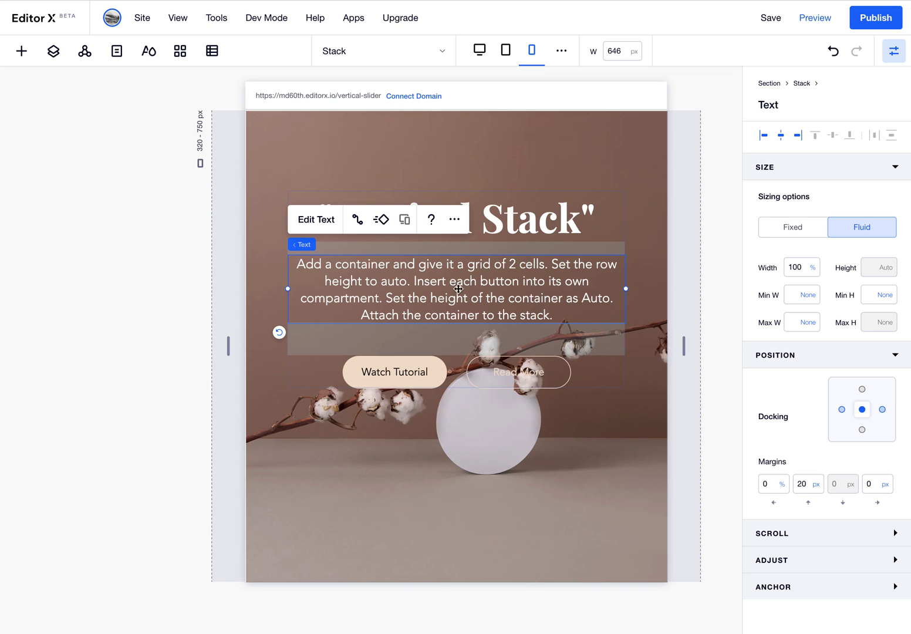
pyautogui.click(316, 218)
pyautogui.click(494, 195)
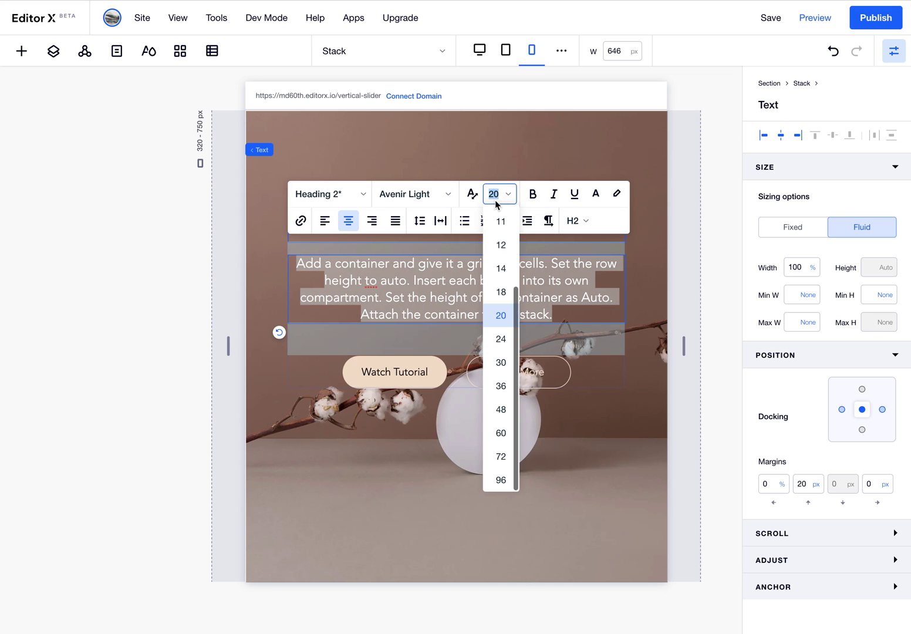
pyautogui.write('16')
pyautogui.press('Return')
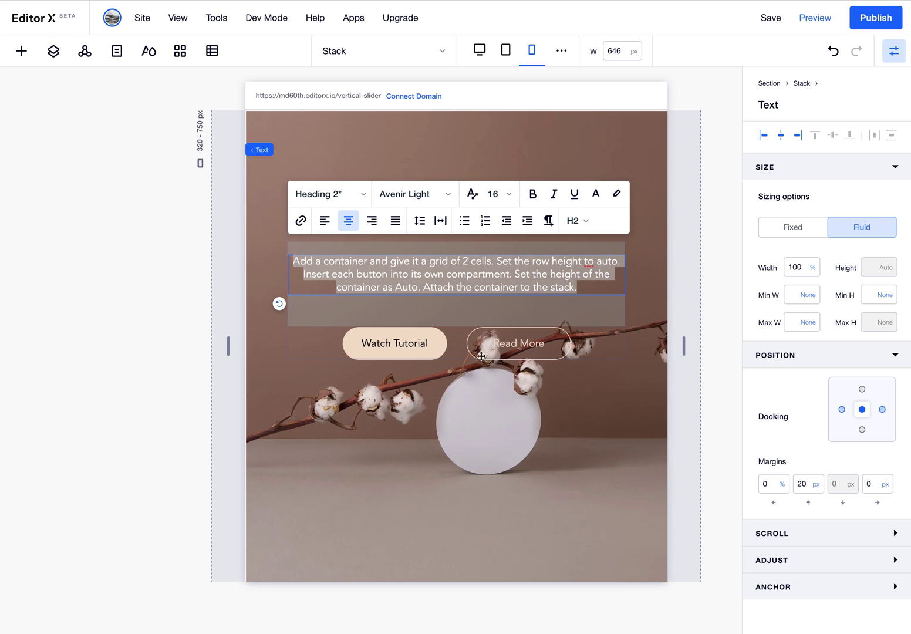
# Change the button container's grid layout to 1x2 at the mobile breakpoint
pyautogui.click(452, 347)
pyautogui.click(416, 294)
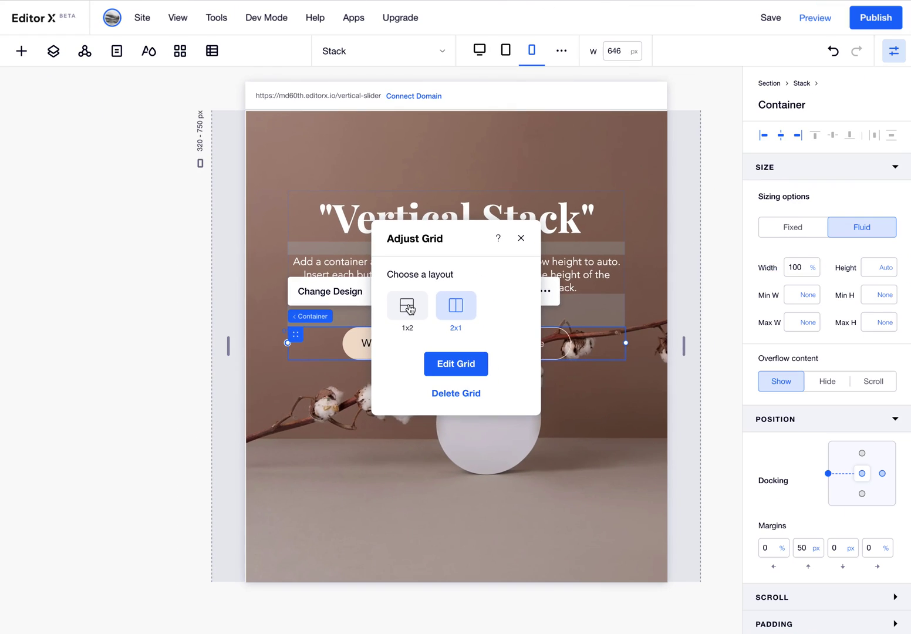
pyautogui.click(409, 308)
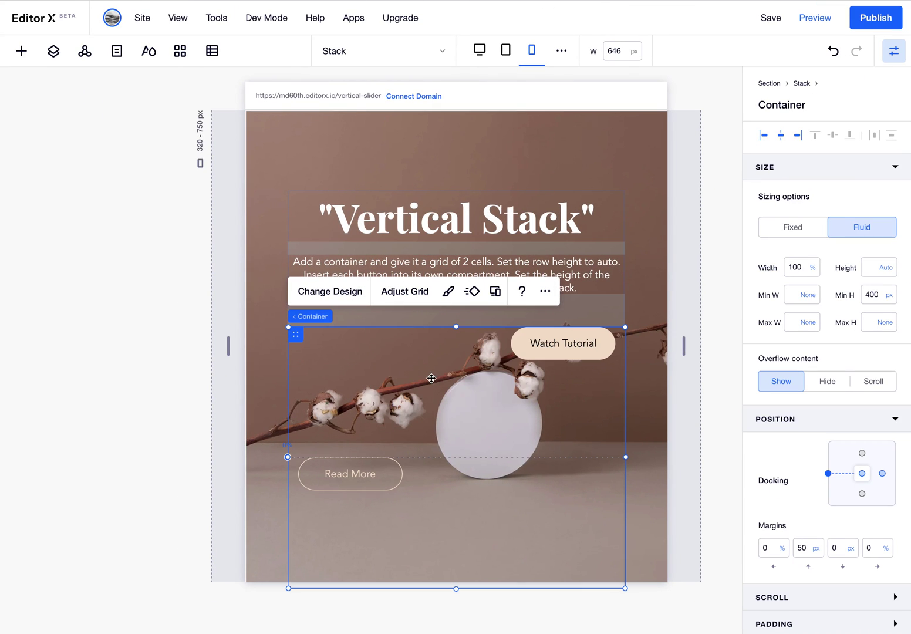
# Set both row heights of the button container's grid to Auto at the mobile breakpoint
pyautogui.click(414, 291)
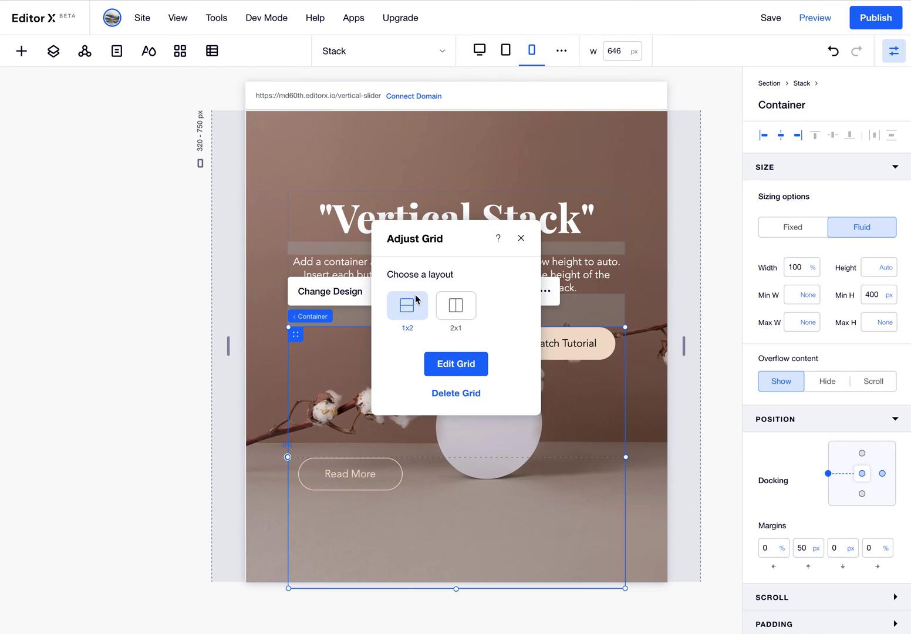
pyautogui.click(449, 365)
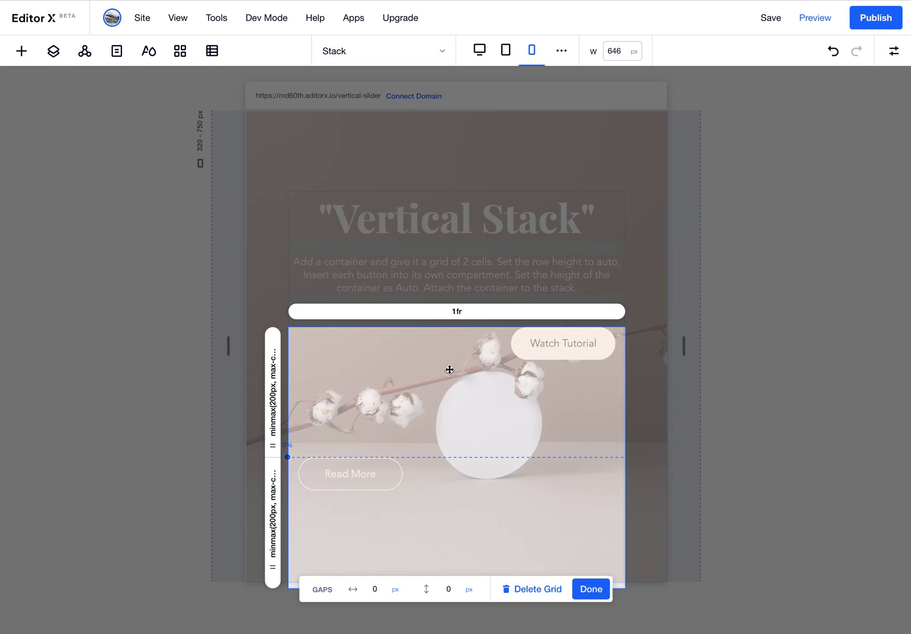
pyautogui.click(276, 391)
pyautogui.click(407, 428)
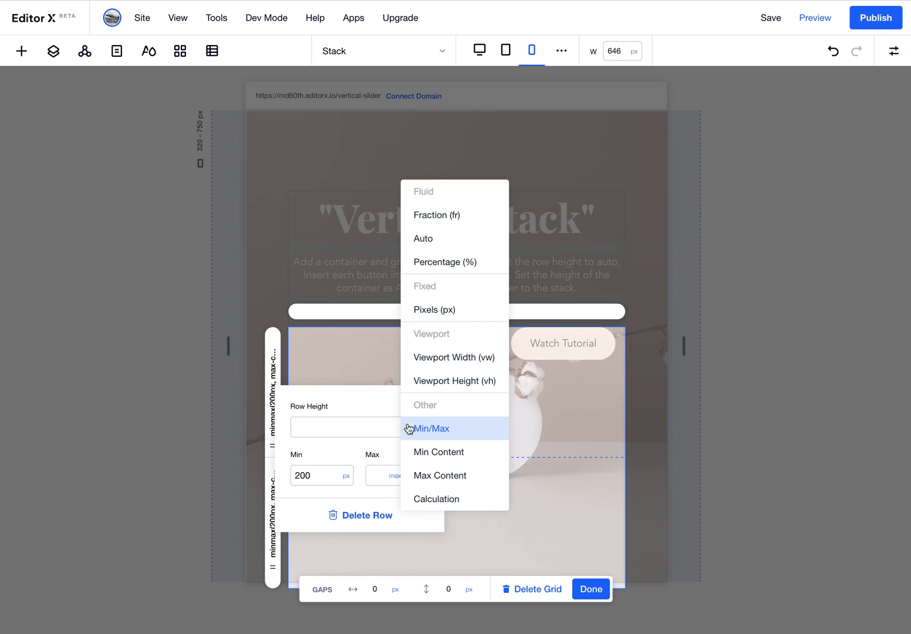
pyautogui.click(432, 238)
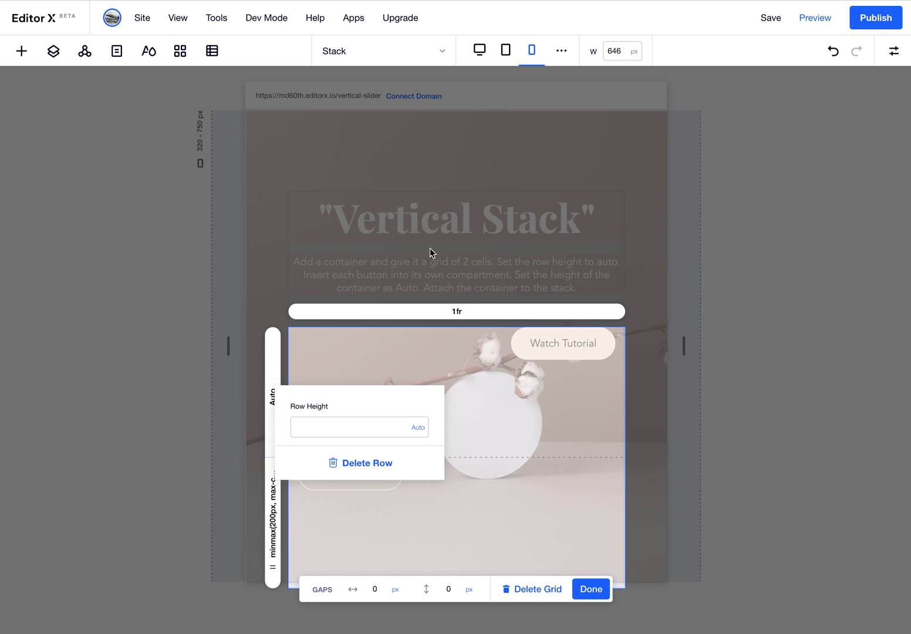
pyautogui.click(348, 352)
pyautogui.click(273, 498)
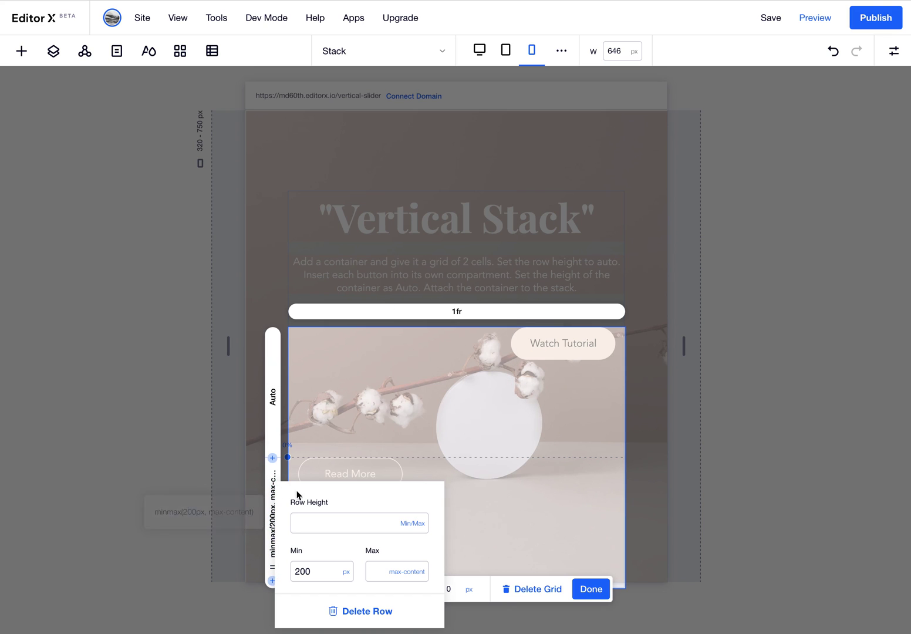
pyautogui.click(415, 524)
pyautogui.click(441, 337)
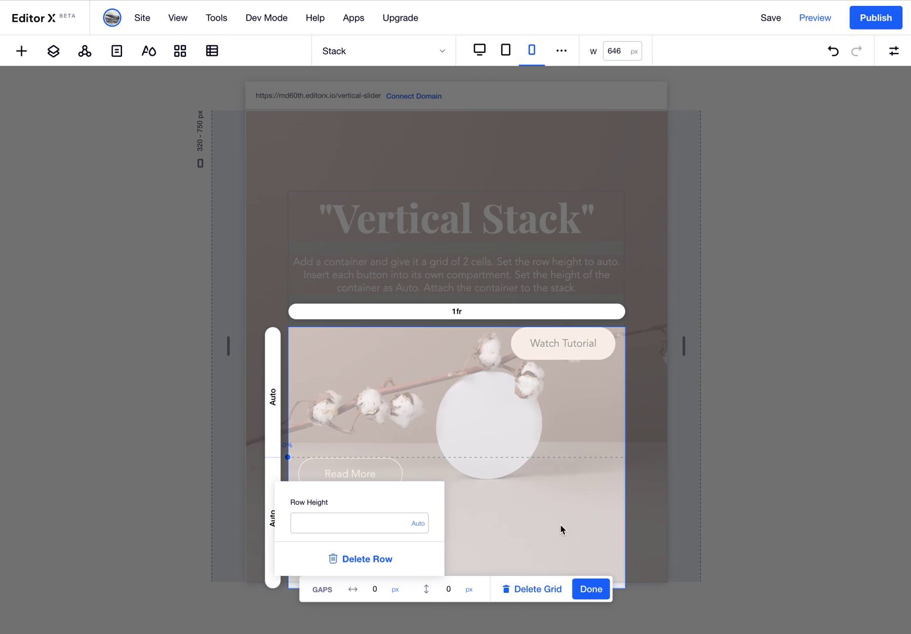
pyautogui.click(600, 589)
pyautogui.click(590, 589)
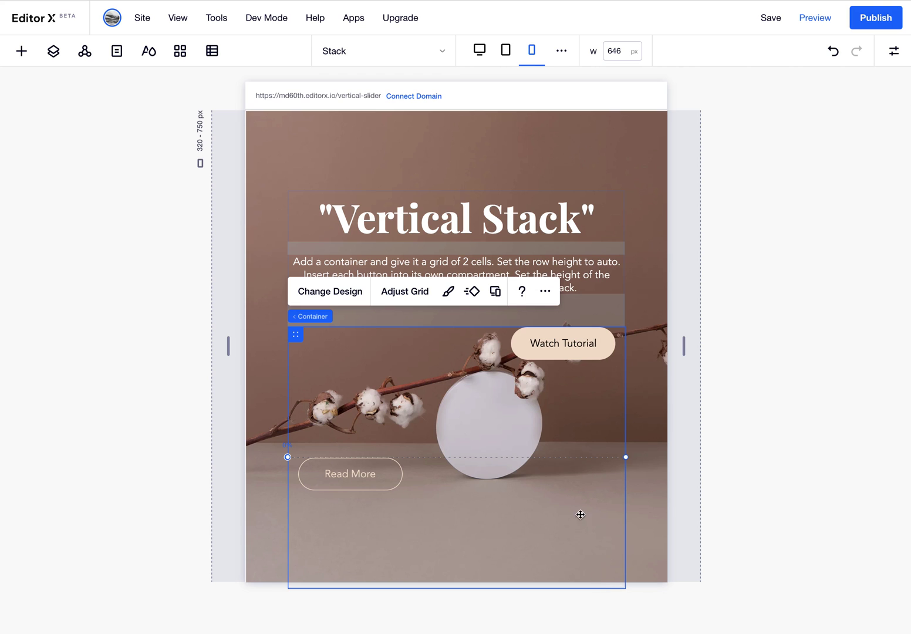
# Set the button container's minimum height to None at the mobile breakpoint
pyautogui.click(894, 50)
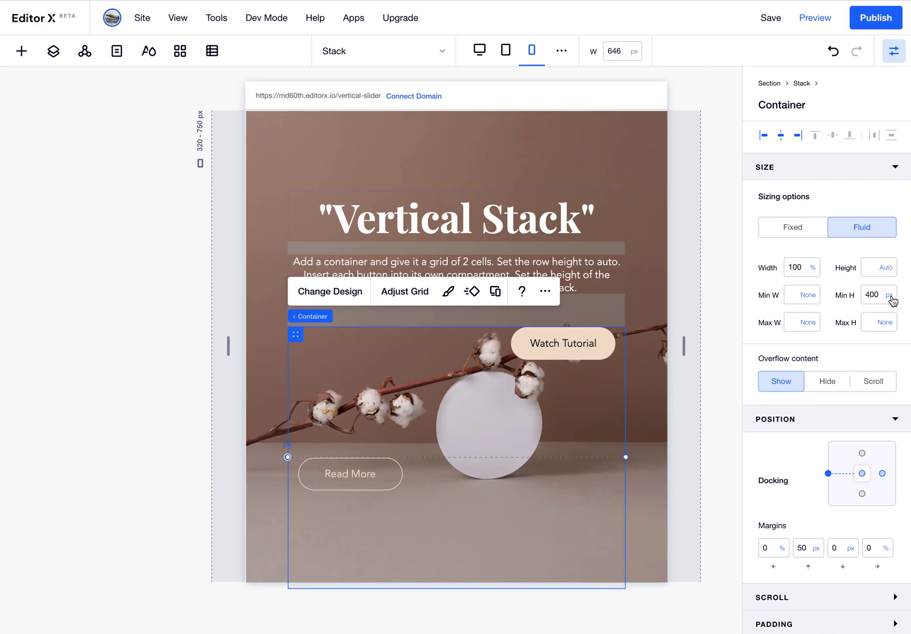
pyautogui.click(888, 296)
pyautogui.click(816, 249)
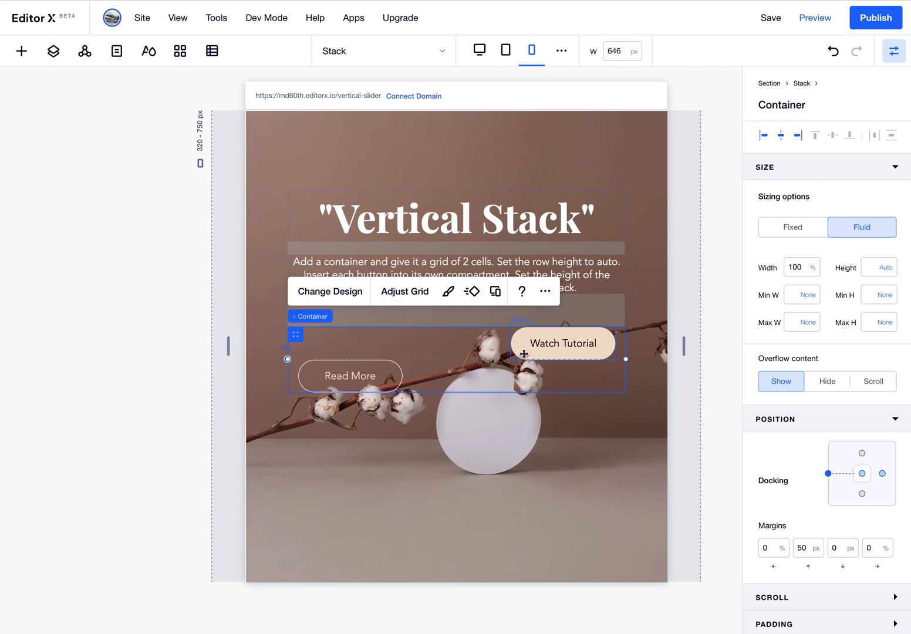
# Center the Watch Tutorial button horizontally in its grid cell by removing its right docking and clearing the right margin
pyautogui.click(569, 344)
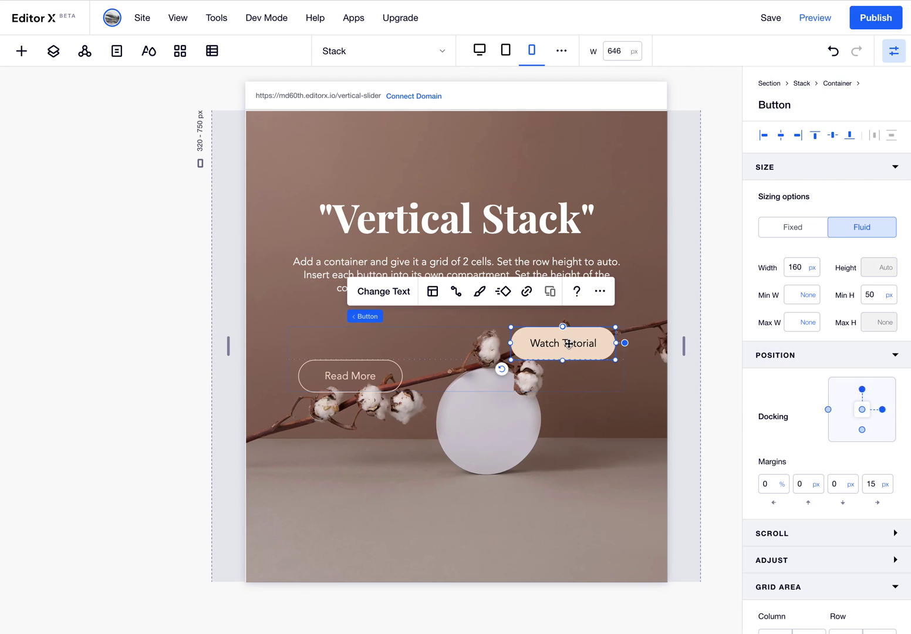
pyautogui.click(894, 410)
pyautogui.click(877, 484)
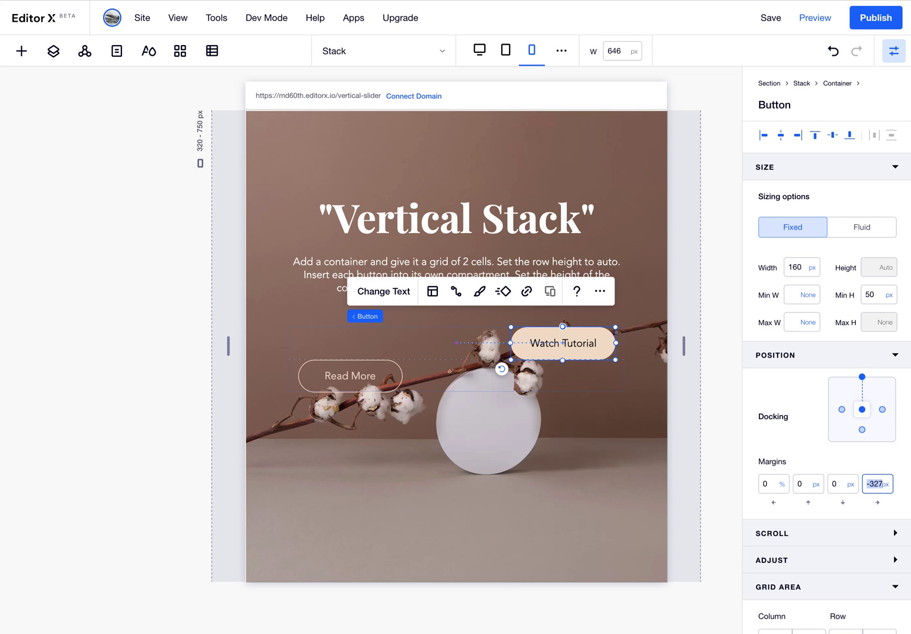
pyautogui.press('BackSpace')
pyautogui.press('Return')
# Center the Read More button horizontally in its grid cell by removing its left docking and setting the left margin to 0
pyautogui.click(382, 364)
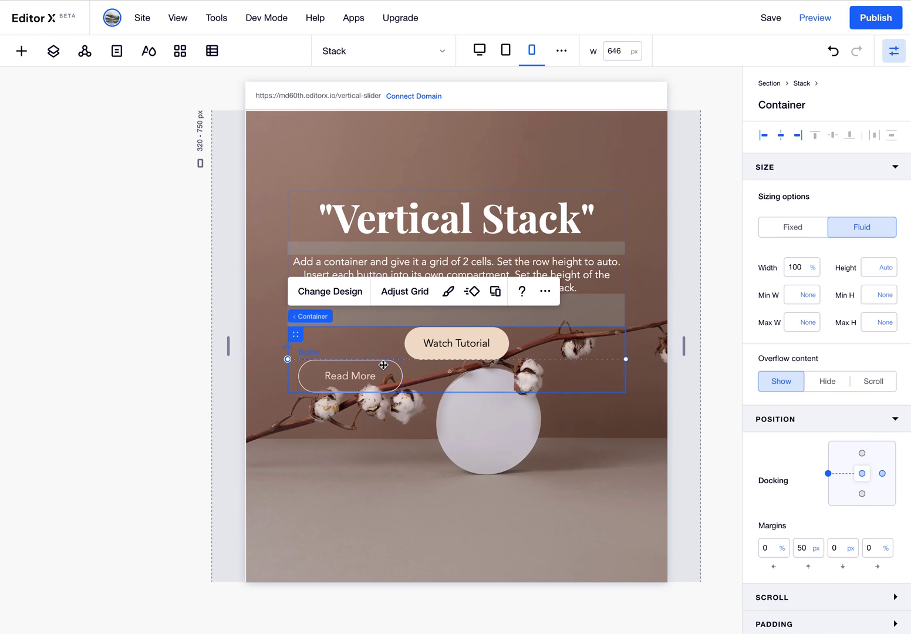
pyautogui.click(383, 365)
pyautogui.click(829, 410)
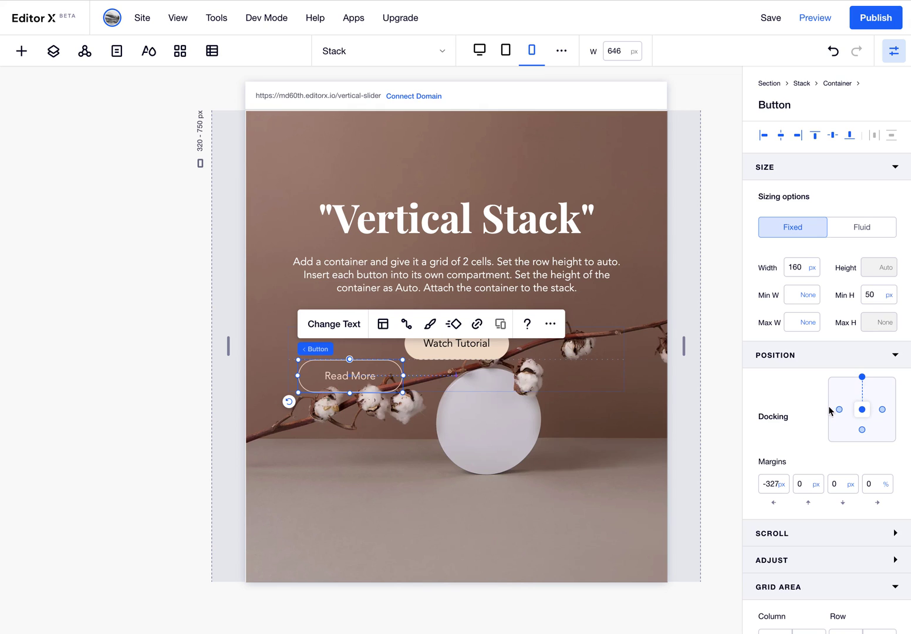
pyautogui.click(765, 486)
pyautogui.press('Return')
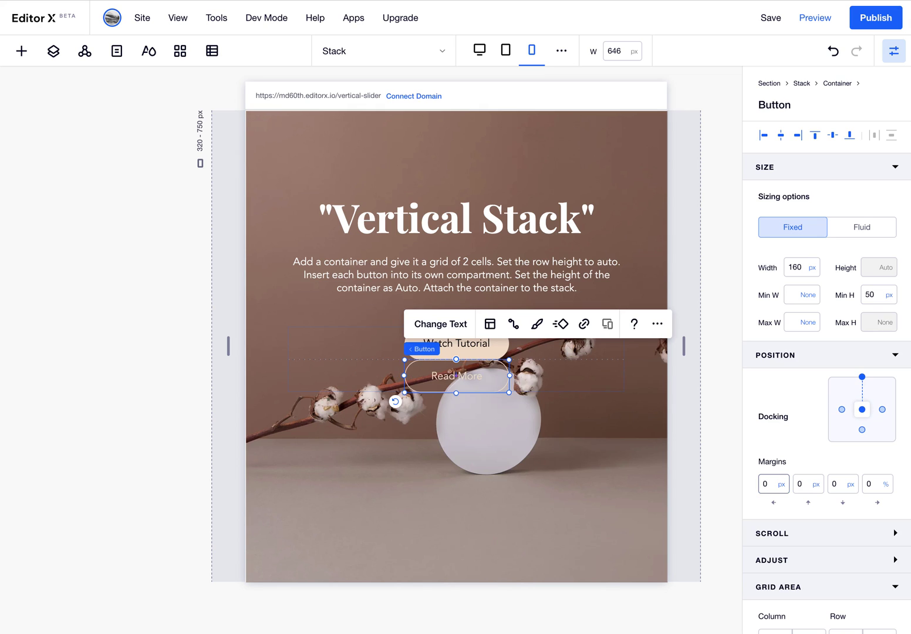
# Set the Read More button's top margin to 25 px at the mobile breakpoint
pyautogui.click(802, 485)
pyautogui.click(801, 488)
pyautogui.write('25')
pyautogui.press('Return')
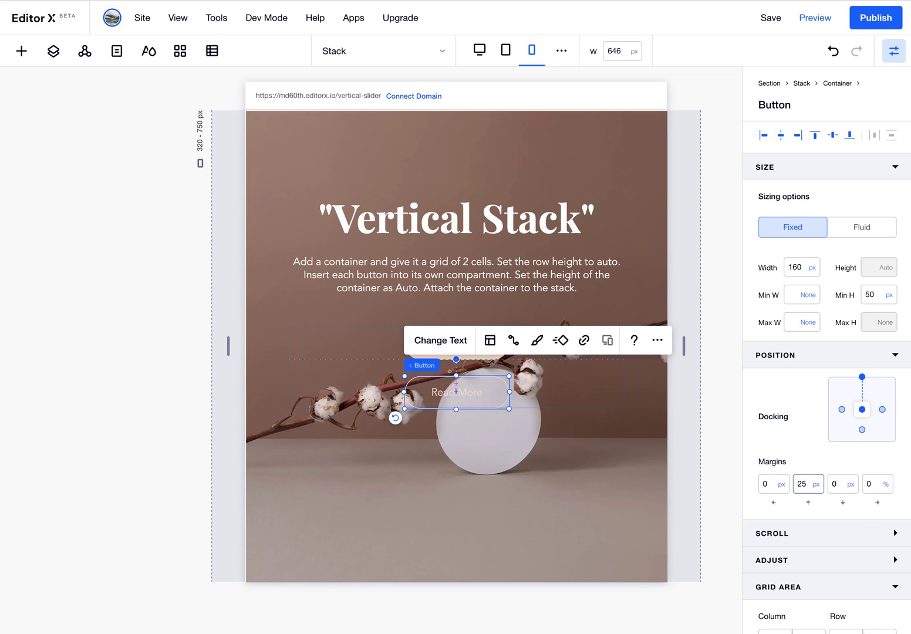
pyautogui.click(516, 520)
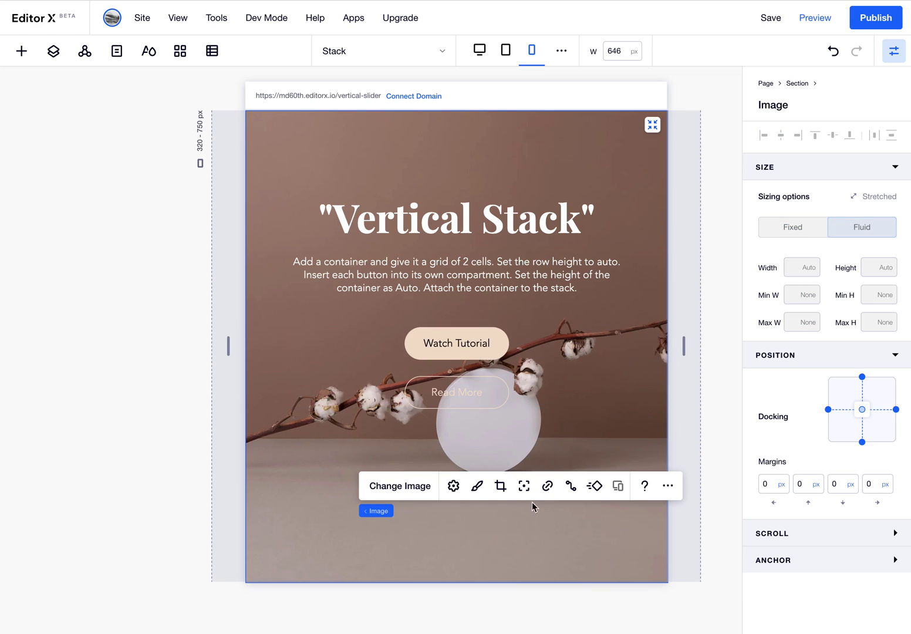
# Narrow the mobile canvas to about 494 px and make the "Vertical Stack" heading's font size scale from 40 to 60
pyautogui.moveTo(685, 353); pyautogui.dragTo(634, 347)
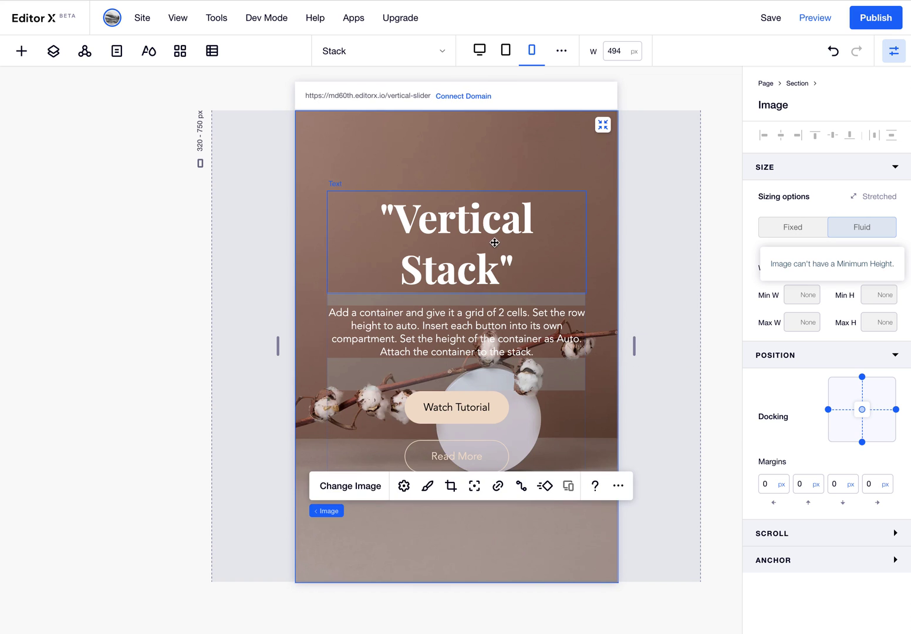
pyautogui.click(494, 242)
pyautogui.click(364, 156)
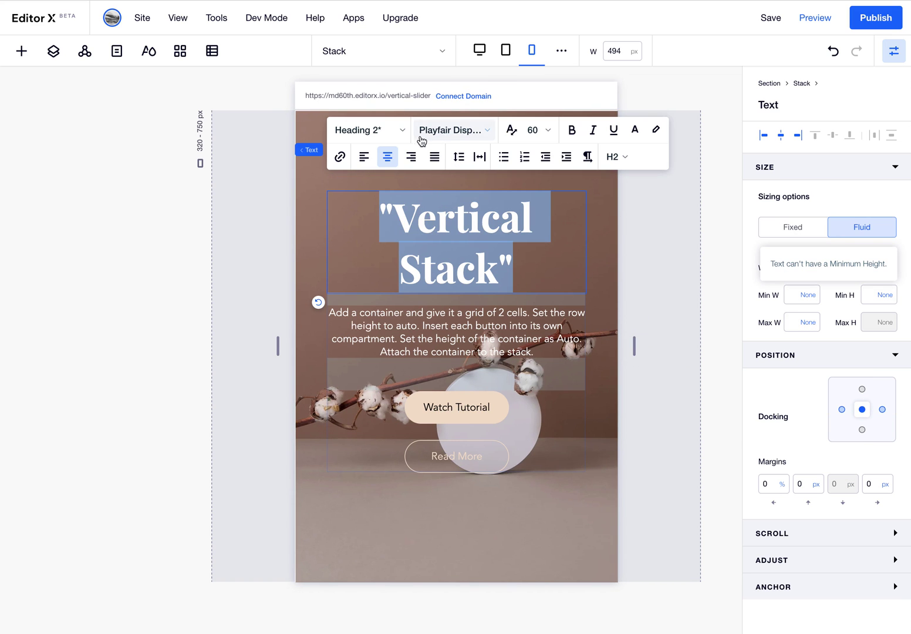
pyautogui.click(510, 129)
pyautogui.click(580, 130)
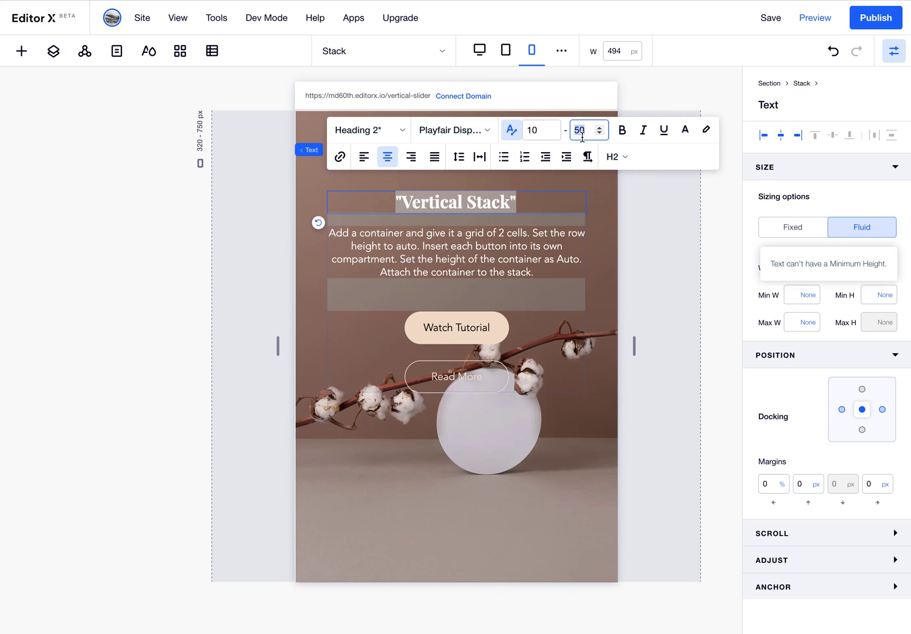
pyautogui.write('60')
pyautogui.click(539, 132)
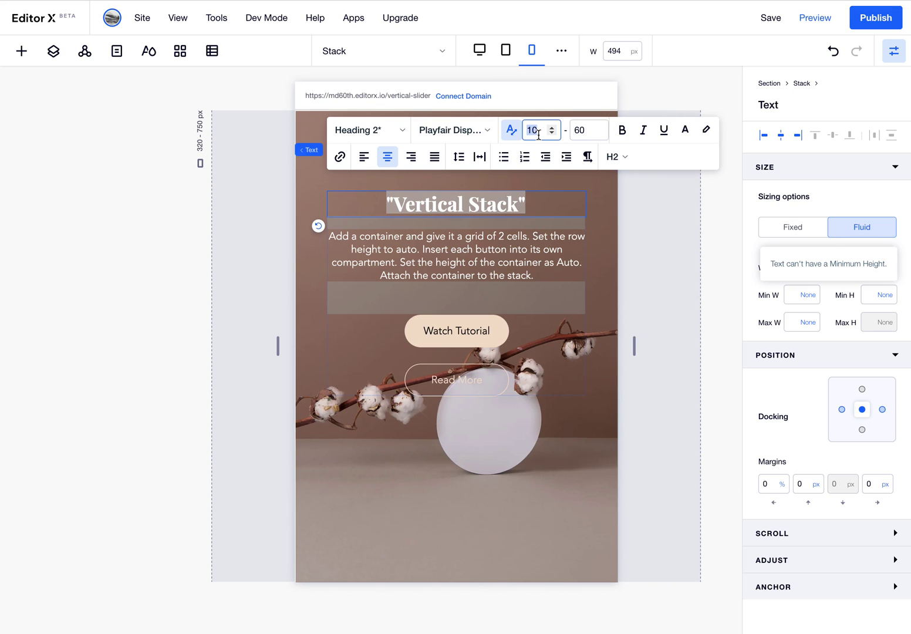
pyautogui.write('30')
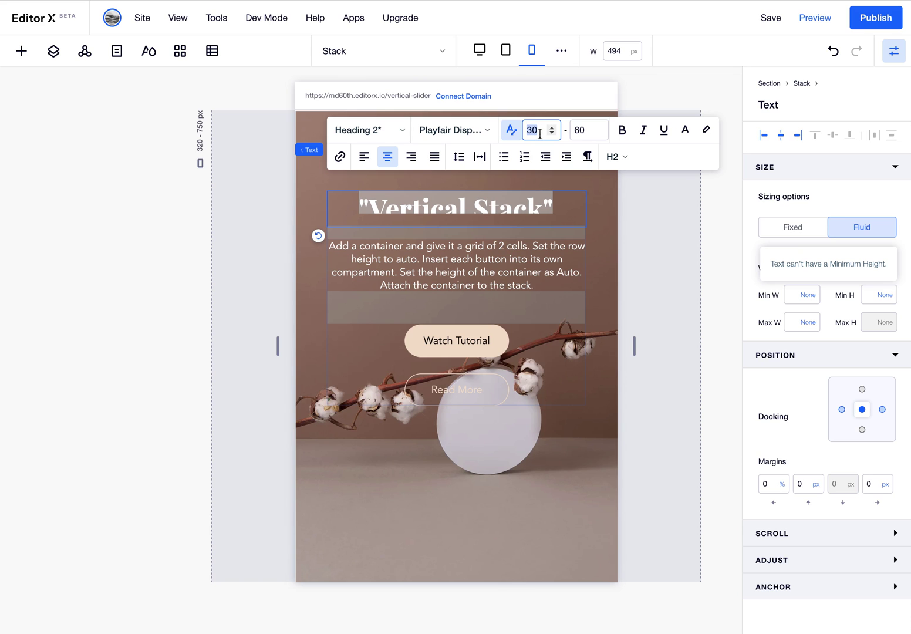
pyautogui.write('40')
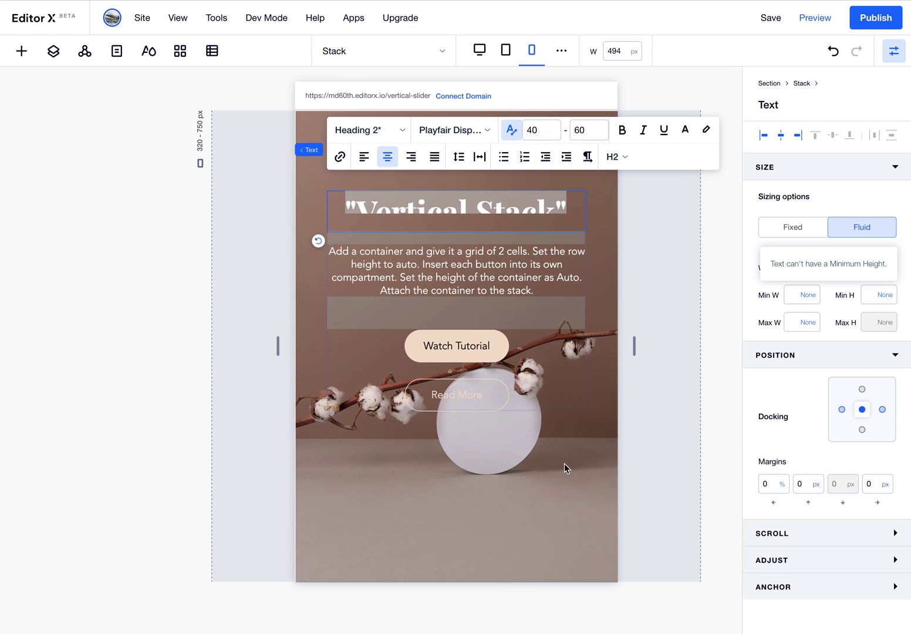
pyautogui.click(564, 470)
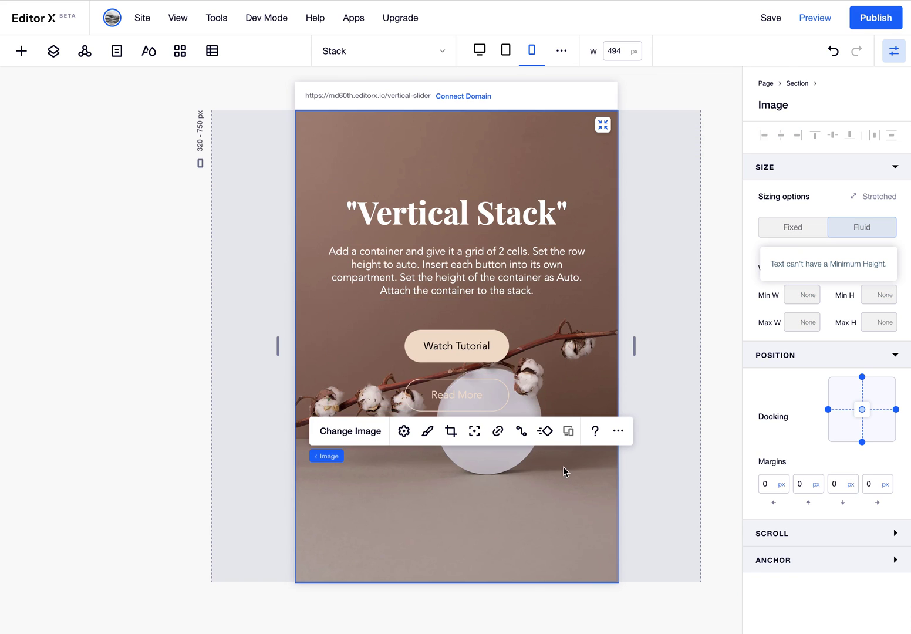
# Set the text stack's top margin to 80 px at the mobile breakpoint
pyautogui.click(525, 306)
pyautogui.click(794, 488)
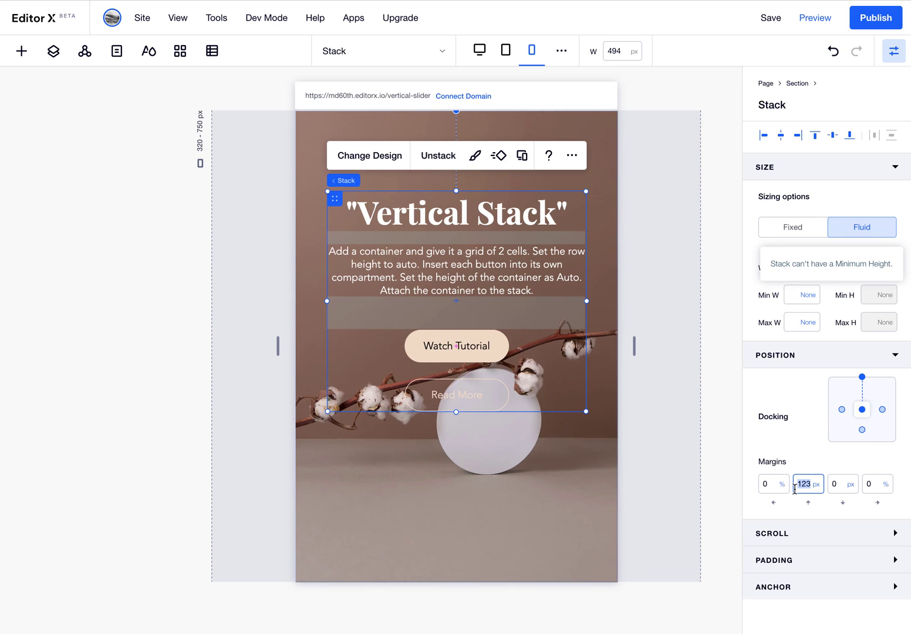
pyautogui.press('Return')
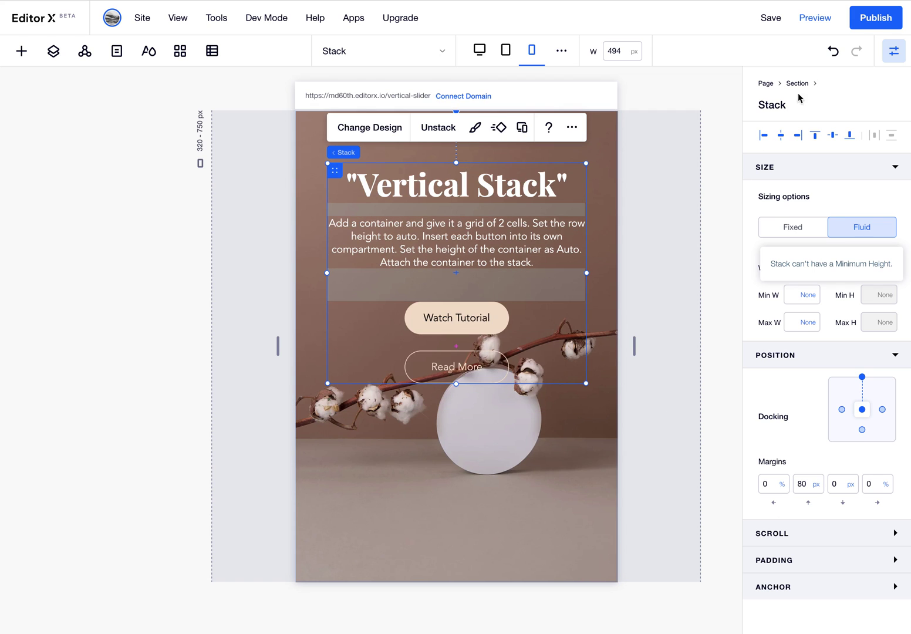
# Publish the site and check the stack at the tablet and desktop breakpoints
pyautogui.click(863, 19)
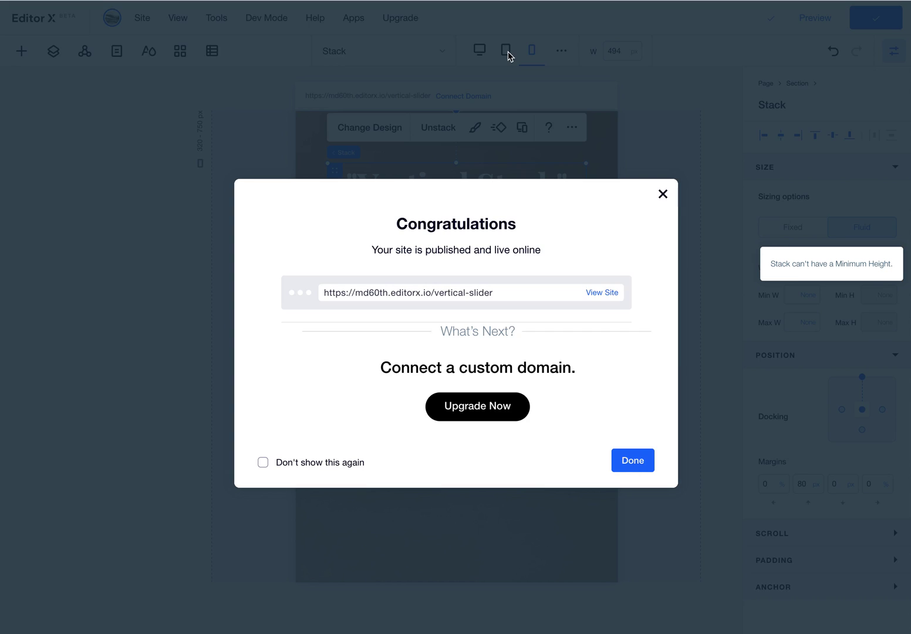
pyautogui.click(507, 54)
pyautogui.click(505, 51)
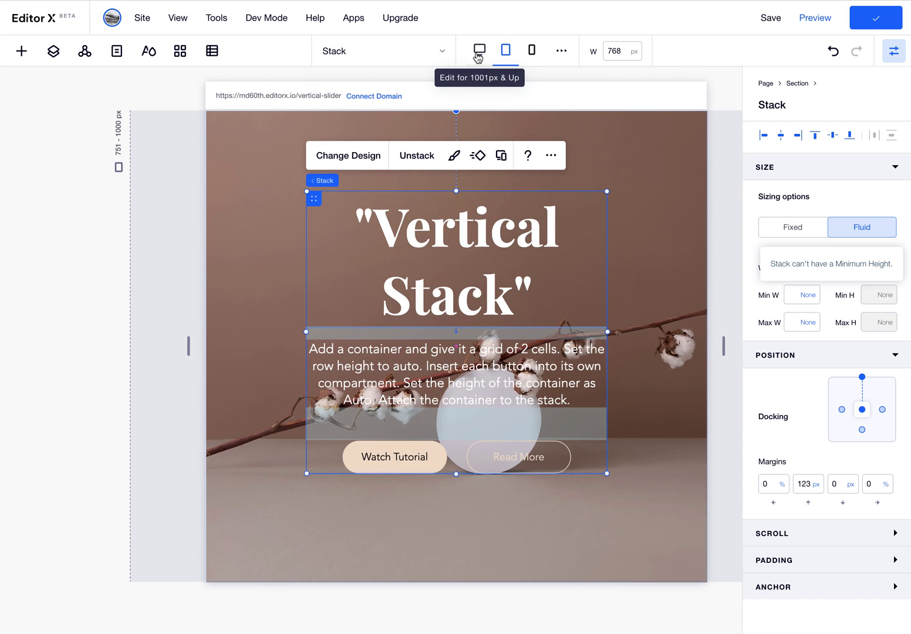
pyautogui.click(479, 57)
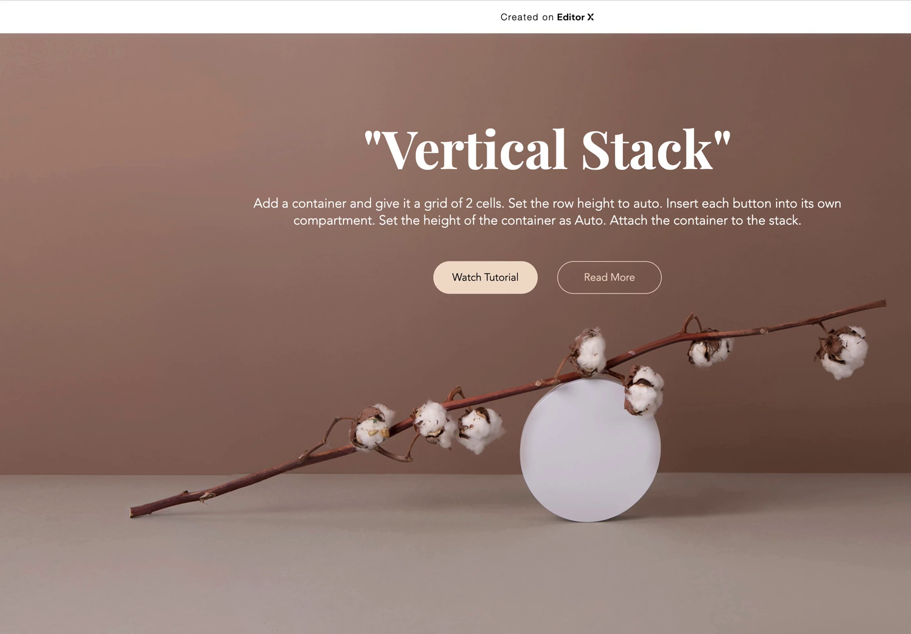
# Open the browser's developer tools on the live page, resize the page area and turn on device emulation
pyautogui.rightClick(785, 241)
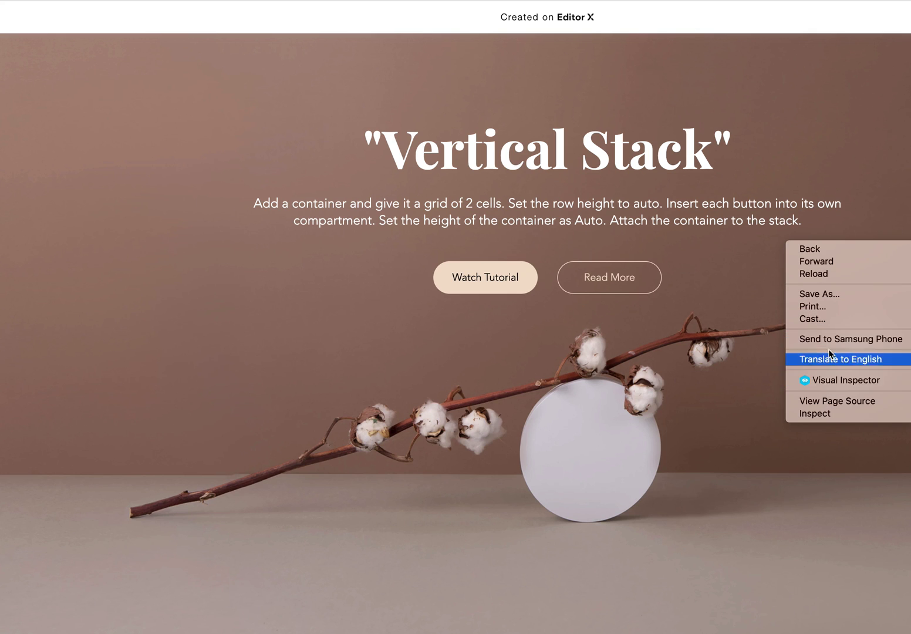
pyautogui.click(819, 413)
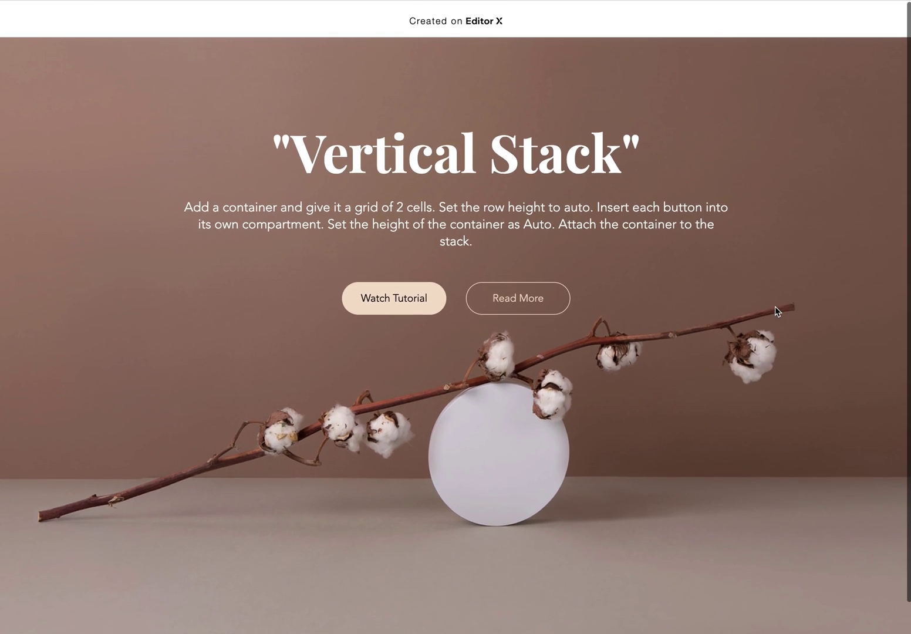
pyautogui.moveTo(909, 278)
pyautogui.mouseDown()
pyautogui.moveTo(496, 304)
pyautogui.moveTo(414, 339)
pyautogui.moveTo(367, 338)
pyautogui.moveTo(843, 293)
pyautogui.moveTo(803, 293)
pyautogui.moveTo(910, 292)
pyautogui.mouseUp()
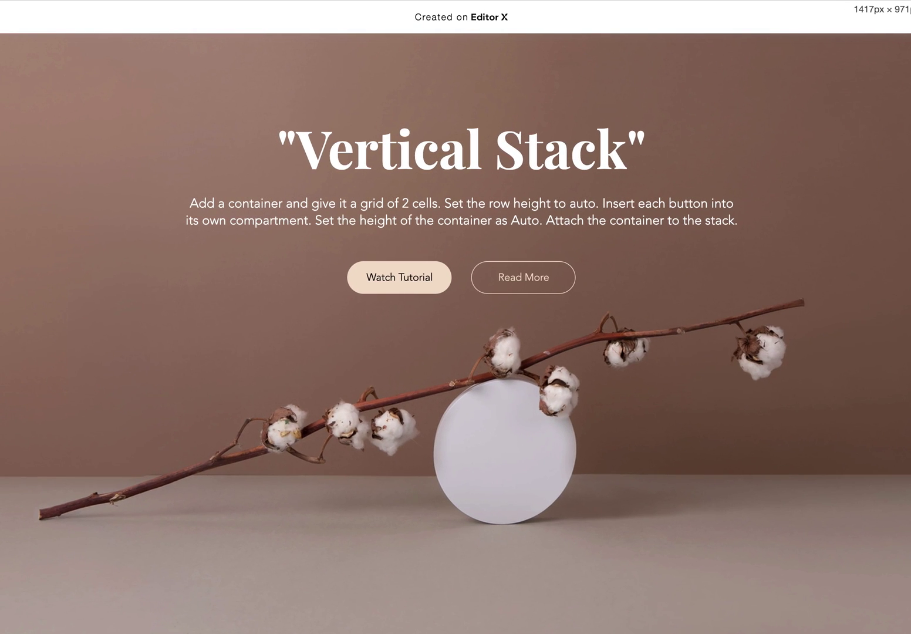
pyautogui.press('super+shift+m')
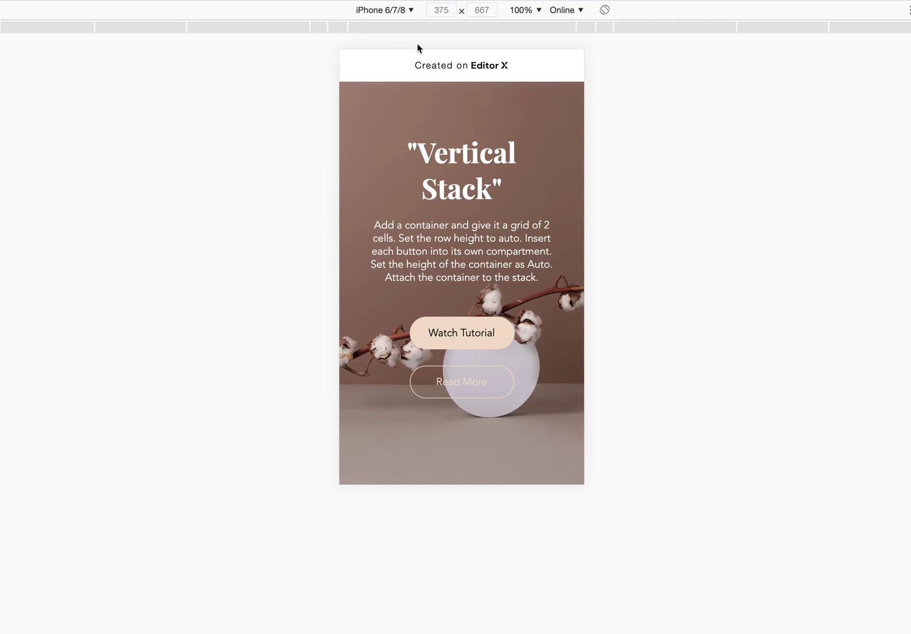
# Check the live page at iPad size and in a responsive viewport widened to about 1830 x 1039, ending device emulation
pyautogui.click(391, 12)
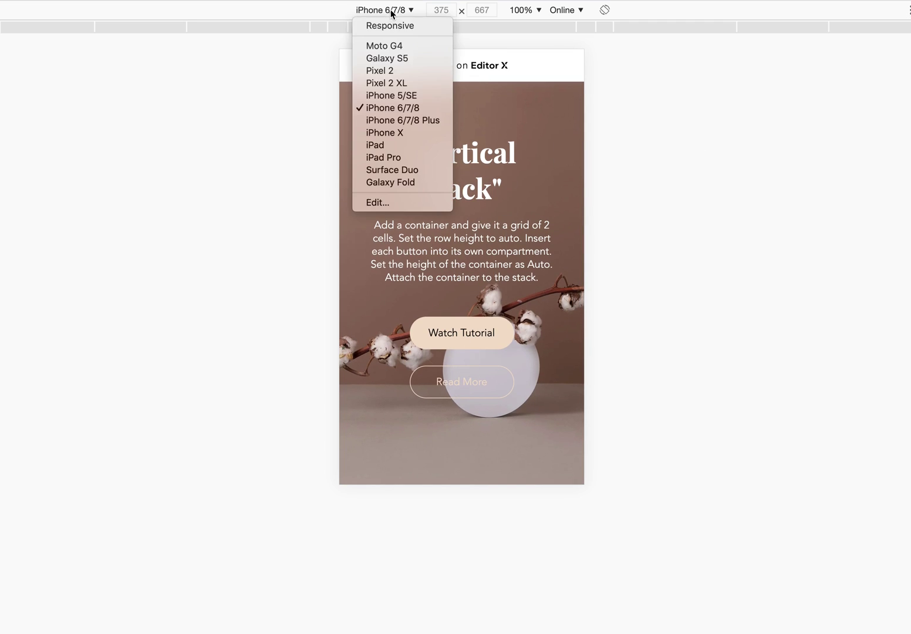
pyautogui.click(399, 144)
pyautogui.click(409, 11)
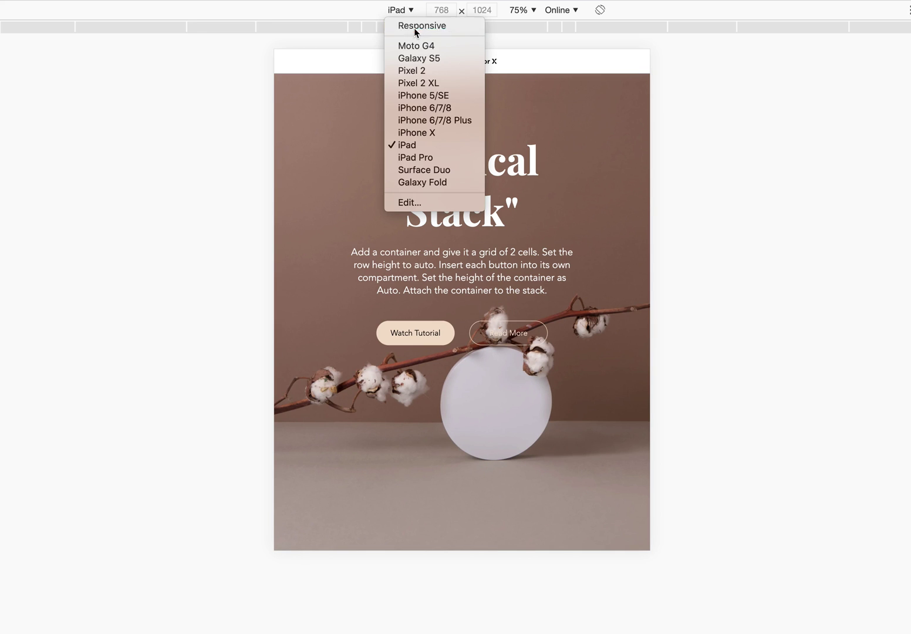
pyautogui.click(411, 25)
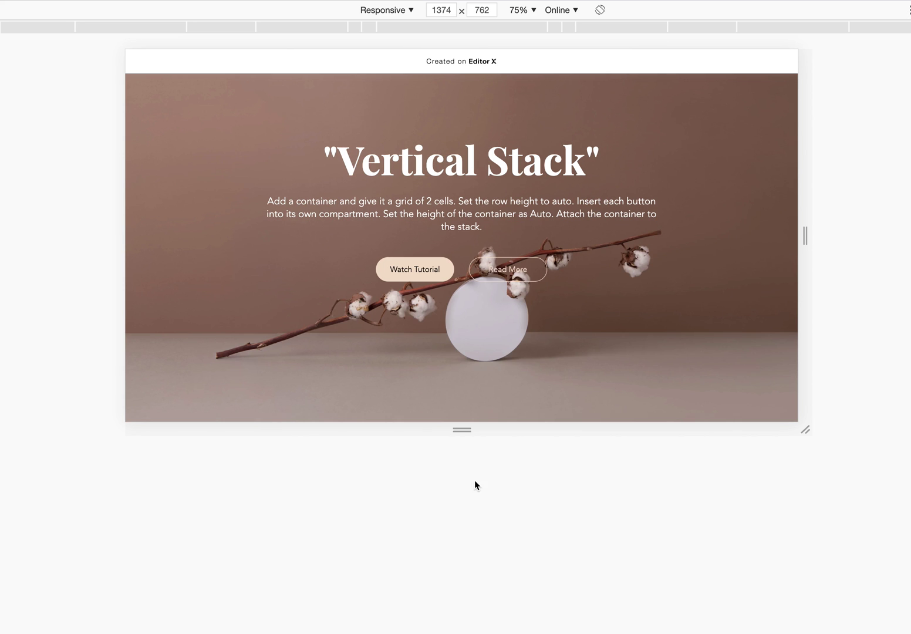
pyautogui.moveTo(462, 430); pyautogui.dragTo(477, 564)
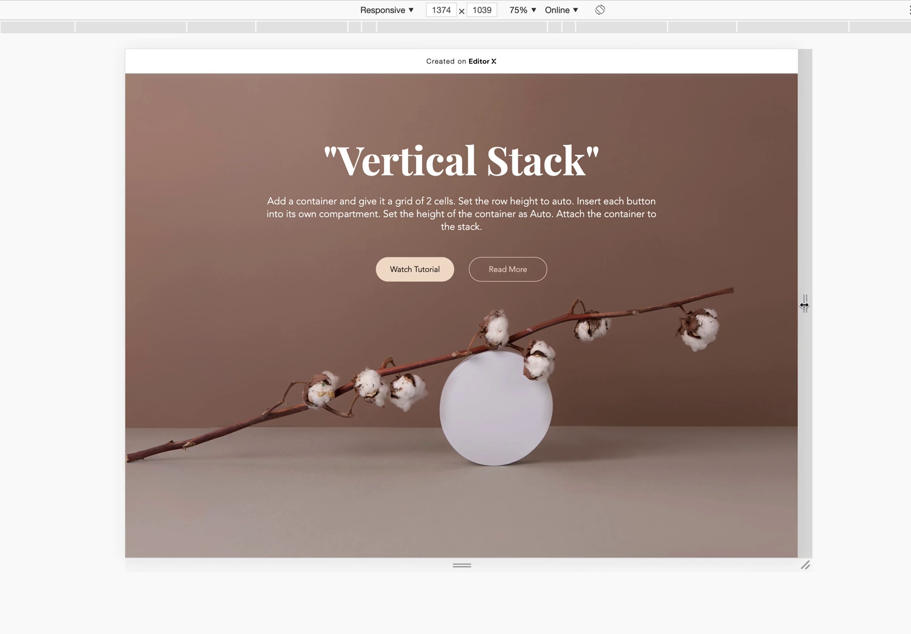
pyautogui.moveTo(803, 303); pyautogui.dragTo(910, 282)
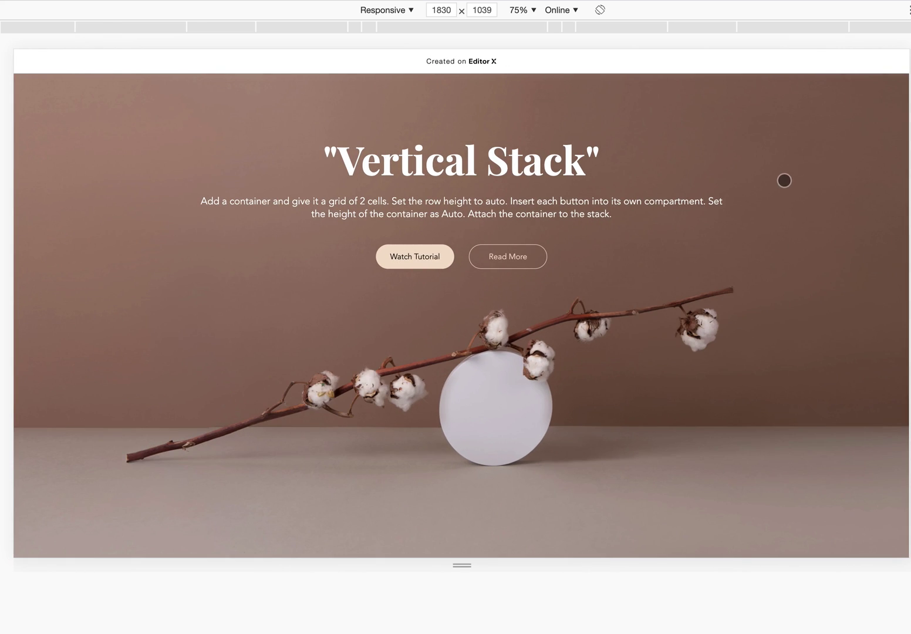
pyautogui.hotkey('ctrl', 'shift', 'm')
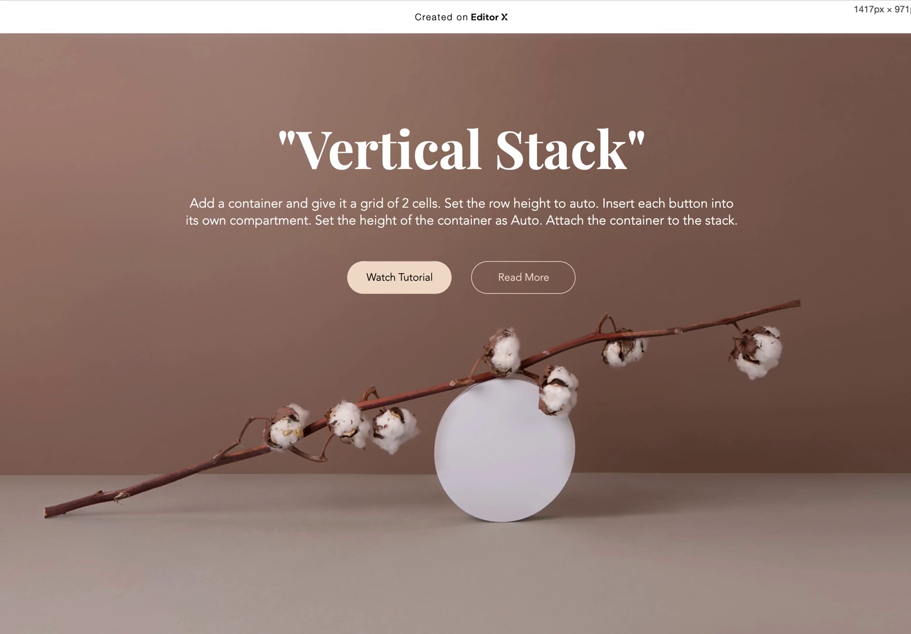